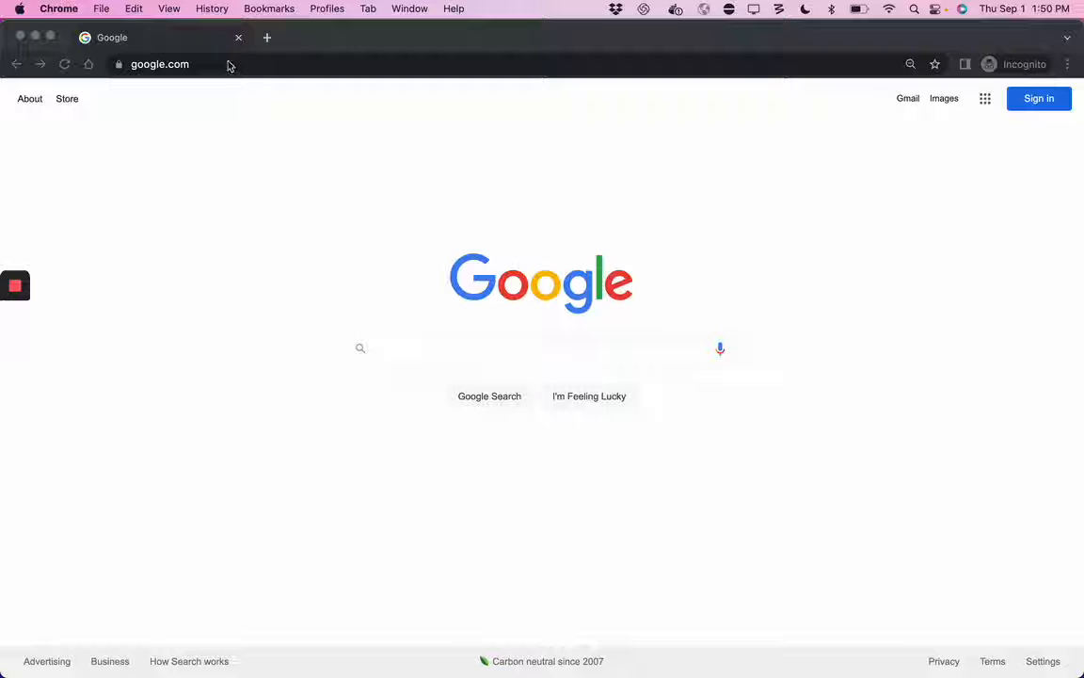
Step: Open the API Marketplace site hosted on marketplace.us.axway.com
{"action": "left_click", "coordinate": [227, 62]}
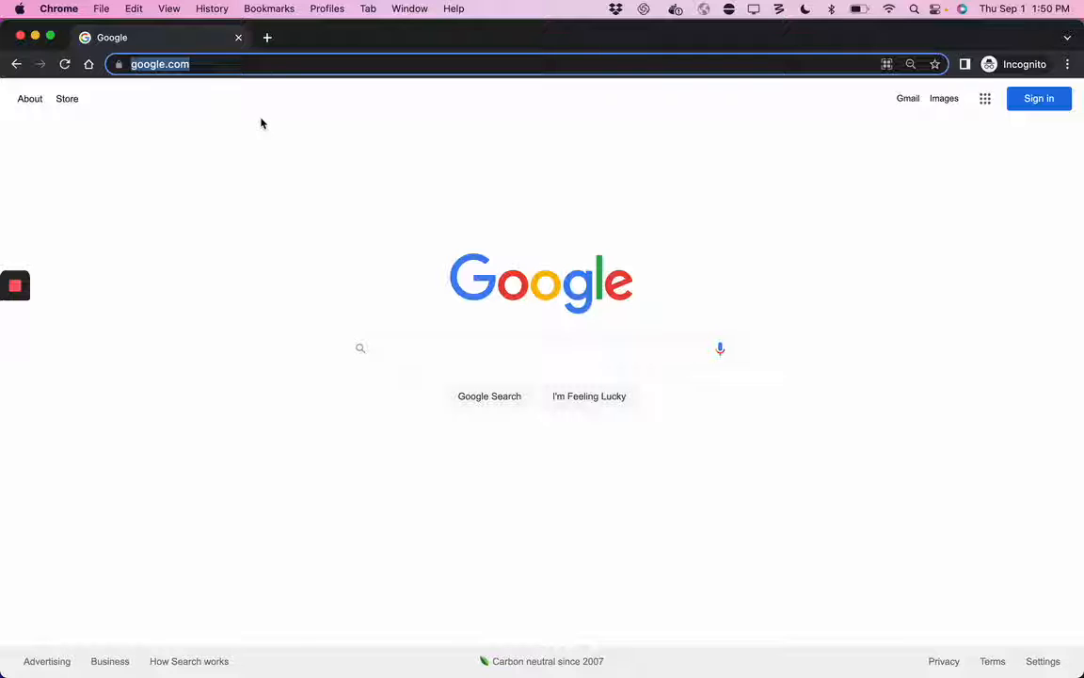
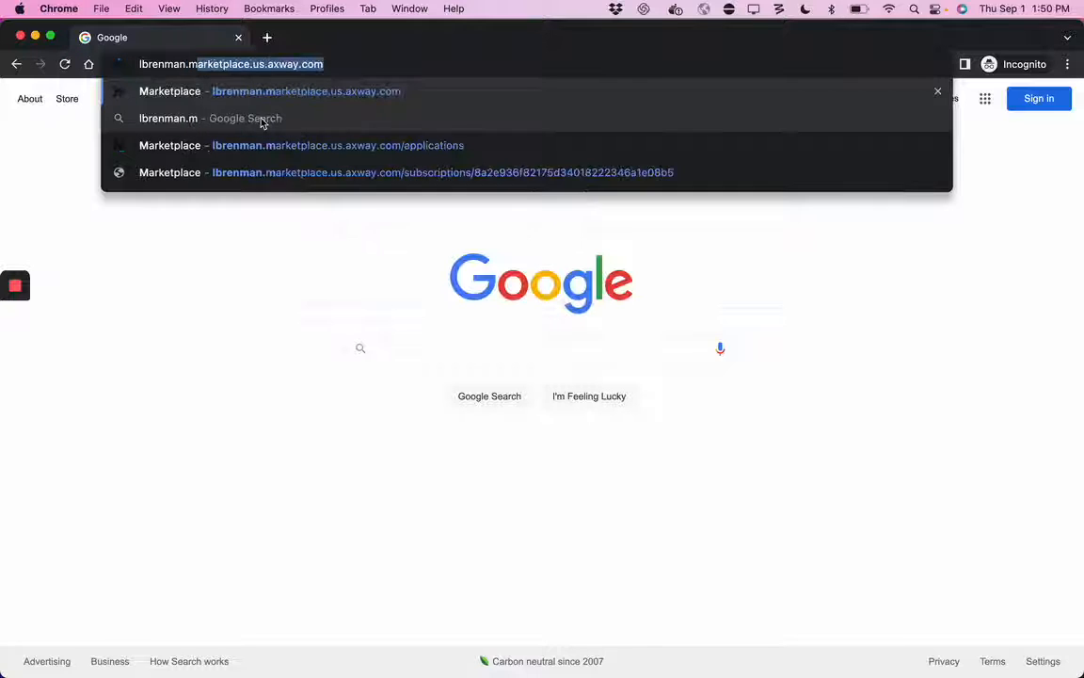
{"action": "key", "text": "Return"}
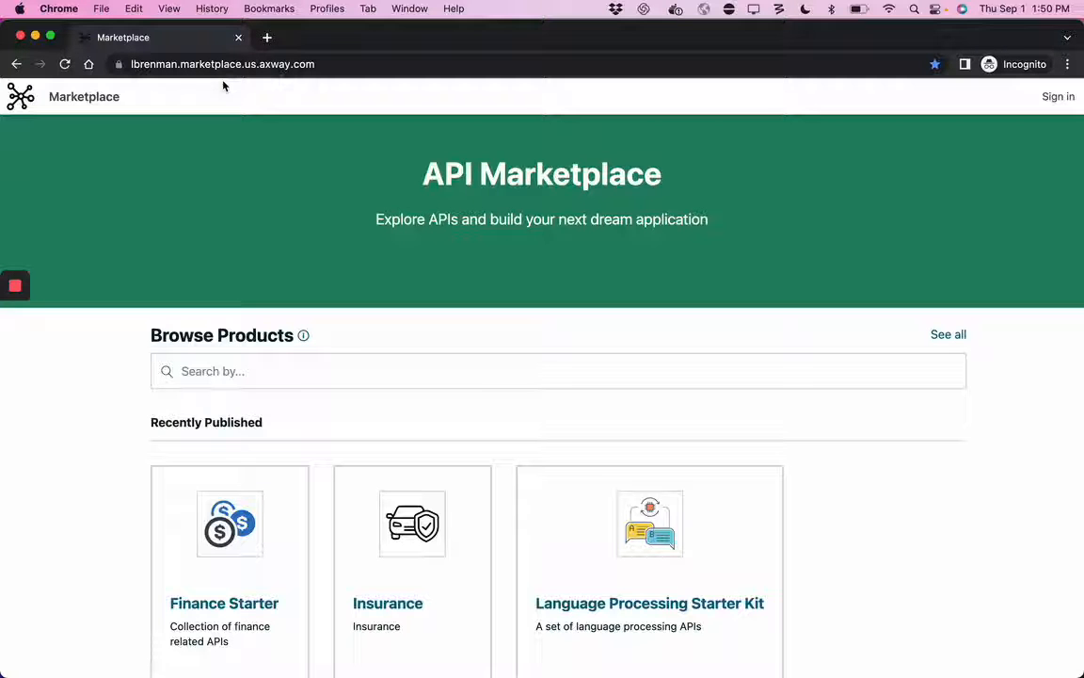
Step: Sign in to the marketplace with the saved account e-mail and password
{"action": "left_click", "coordinate": [1056, 98]}
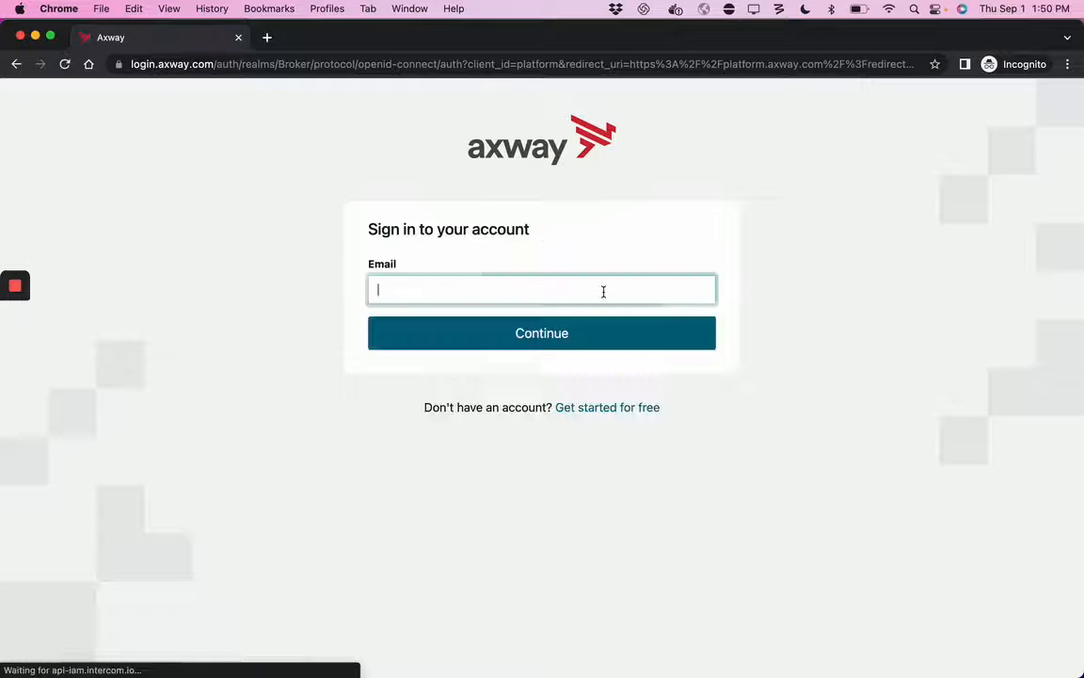
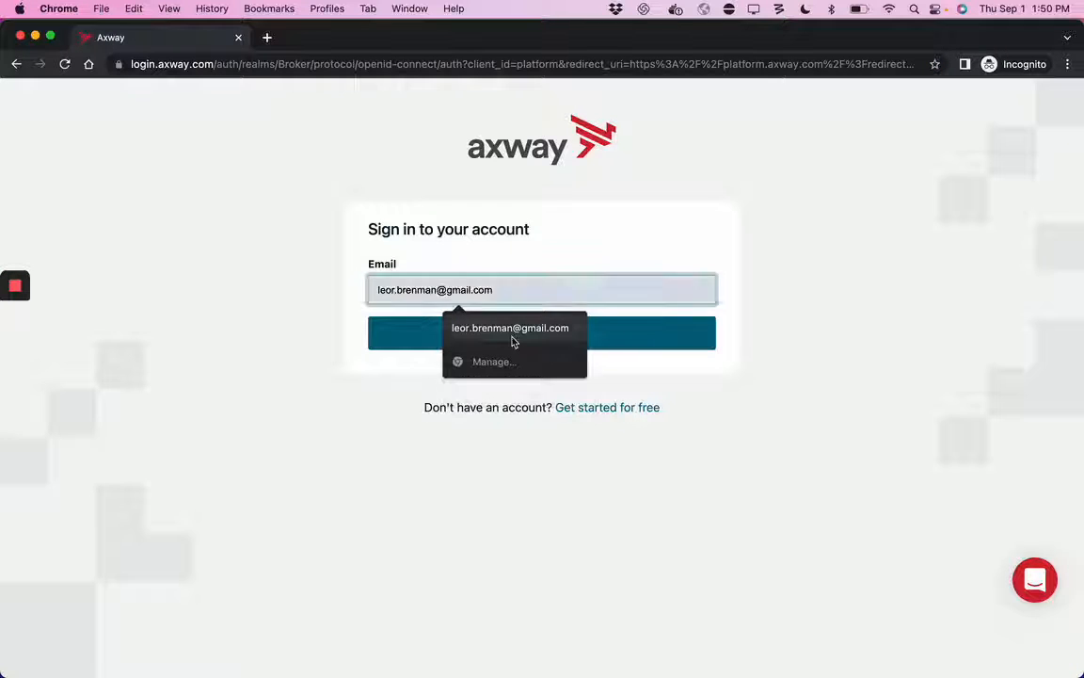
{"action": "left_click", "coordinate": [513, 330]}
{"action": "left_click", "coordinate": [496, 341]}
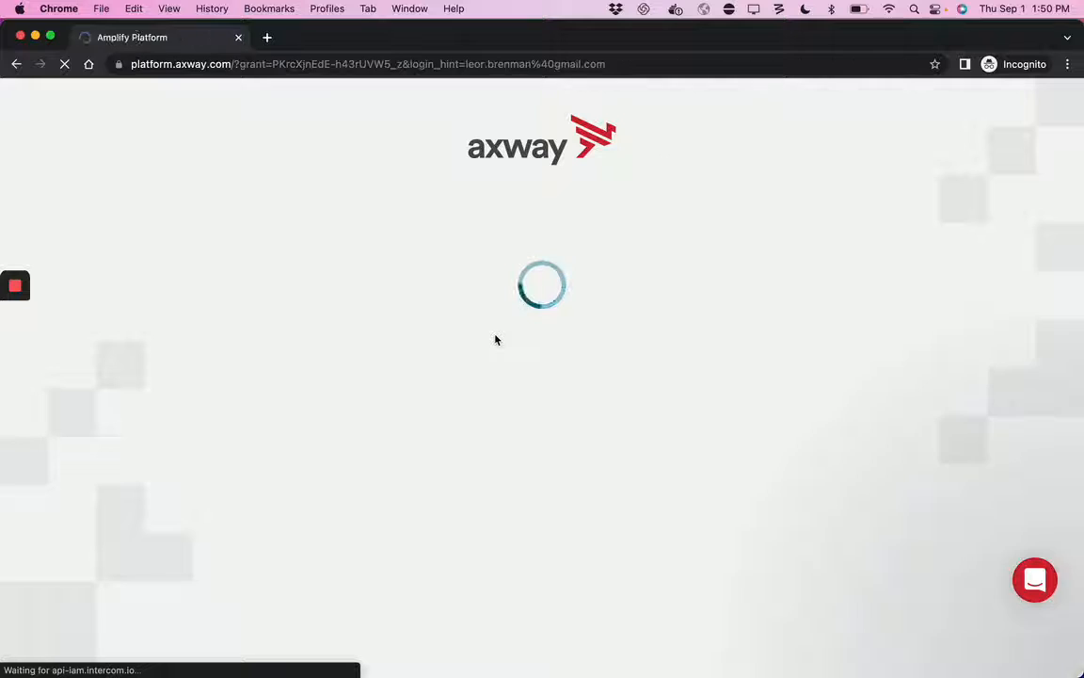
{"action": "left_click", "coordinate": [477, 356]}
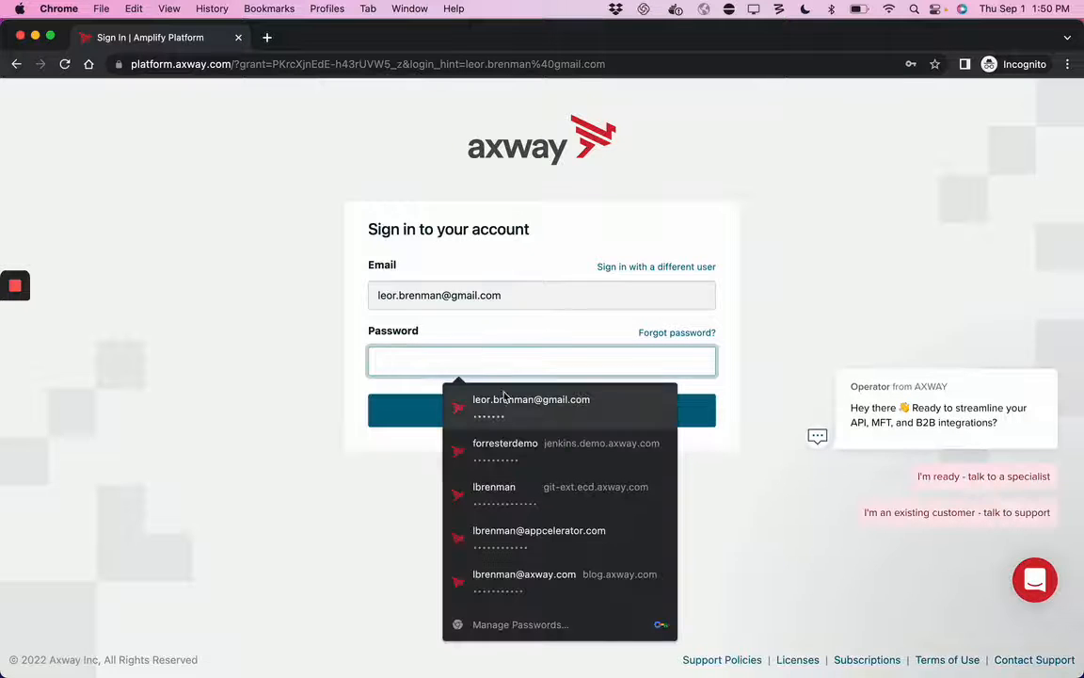
{"action": "left_click", "coordinate": [504, 401]}
{"action": "left_click", "coordinate": [526, 415]}
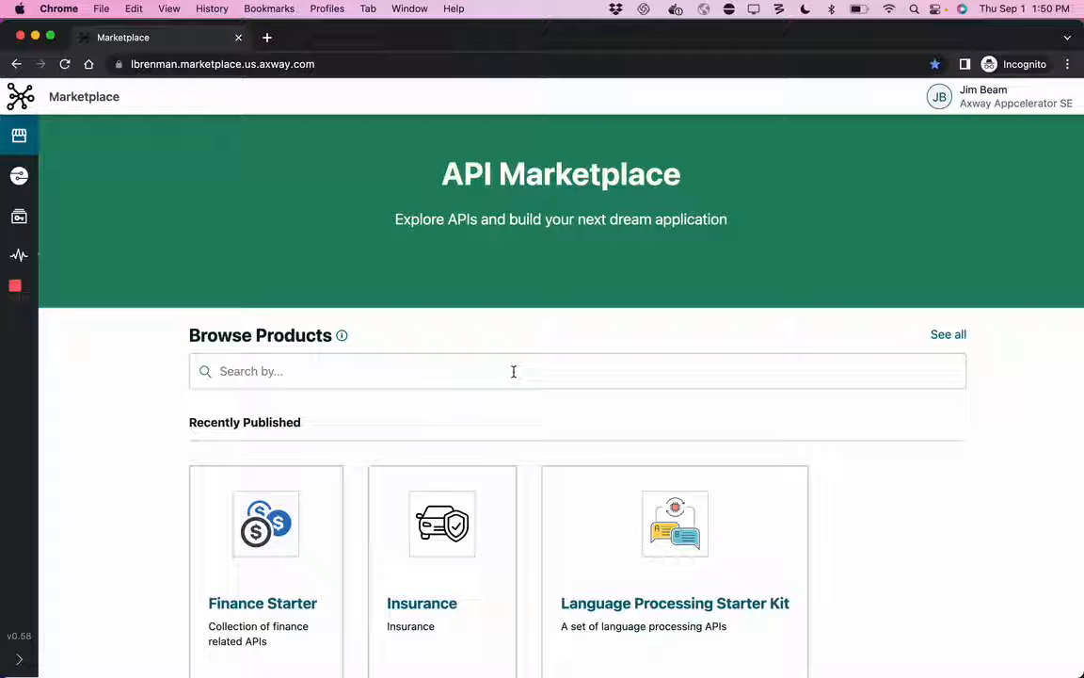
Step: Browse the recently published products and open the Language Processing Starter Kit
{"action": "scroll", "coordinate": [513, 372], "scroll_direction": "down", "scroll_amount": 3}
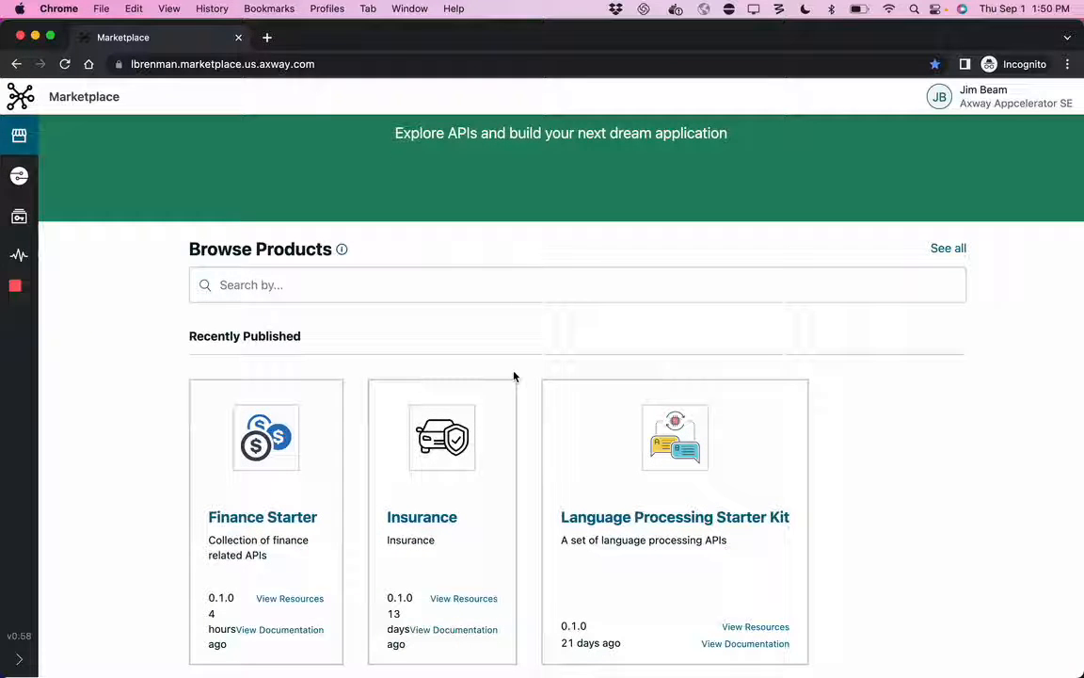
{"action": "scroll", "coordinate": [513, 374], "scroll_direction": "up", "scroll_amount": 3}
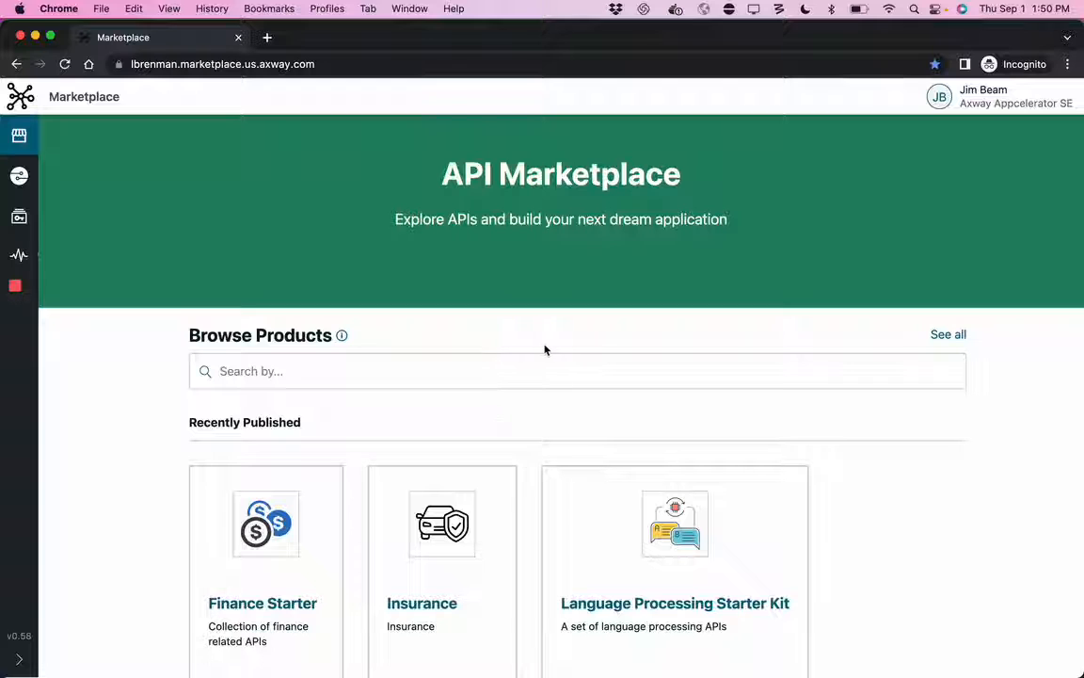
{"action": "scroll", "coordinate": [564, 359], "scroll_direction": "down", "scroll_amount": 3}
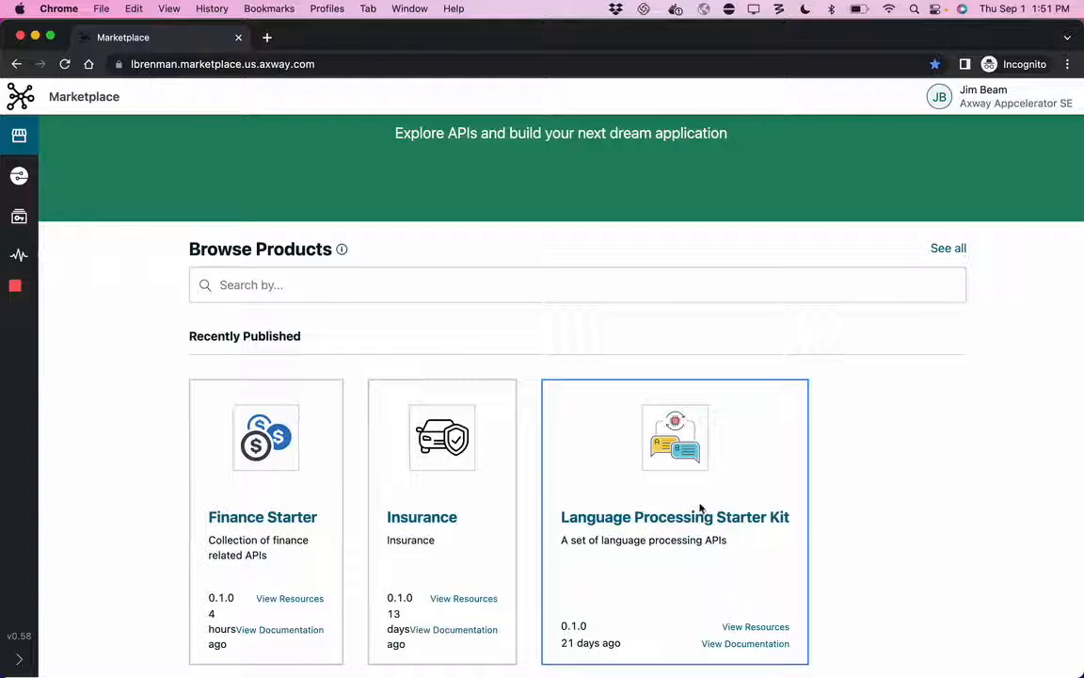
{"action": "left_click", "coordinate": [651, 520]}
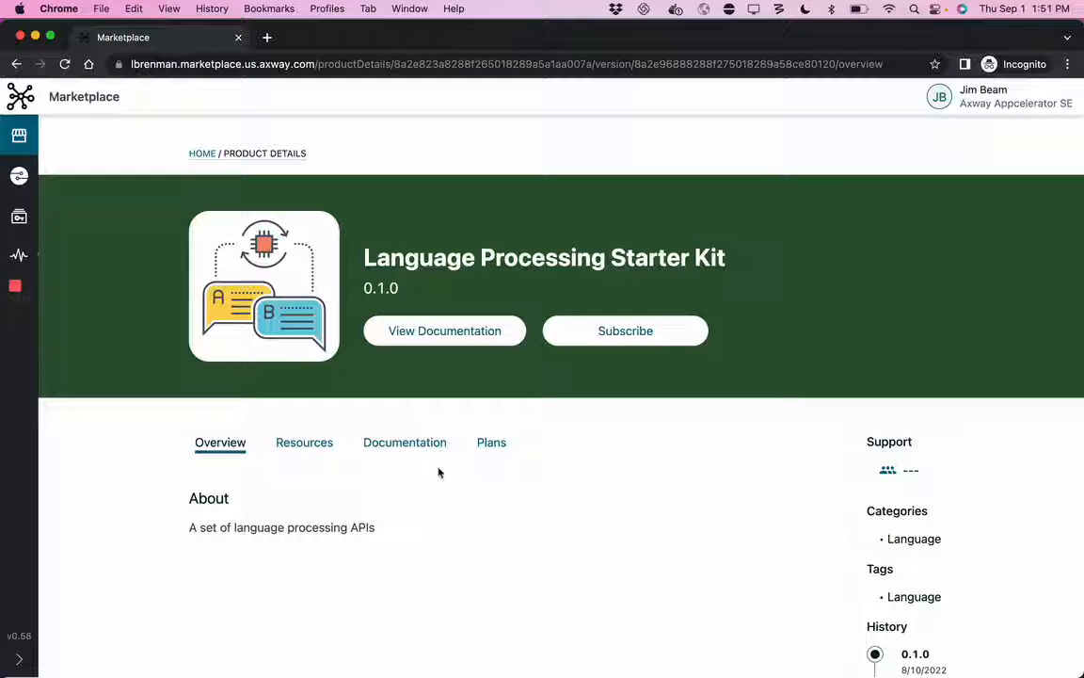
Step: Read the product's documentation on the Comprehend and Translate language APIs
{"action": "left_click", "coordinate": [405, 442]}
{"action": "scroll", "coordinate": [487, 542], "scroll_direction": "down", "scroll_amount": 5}
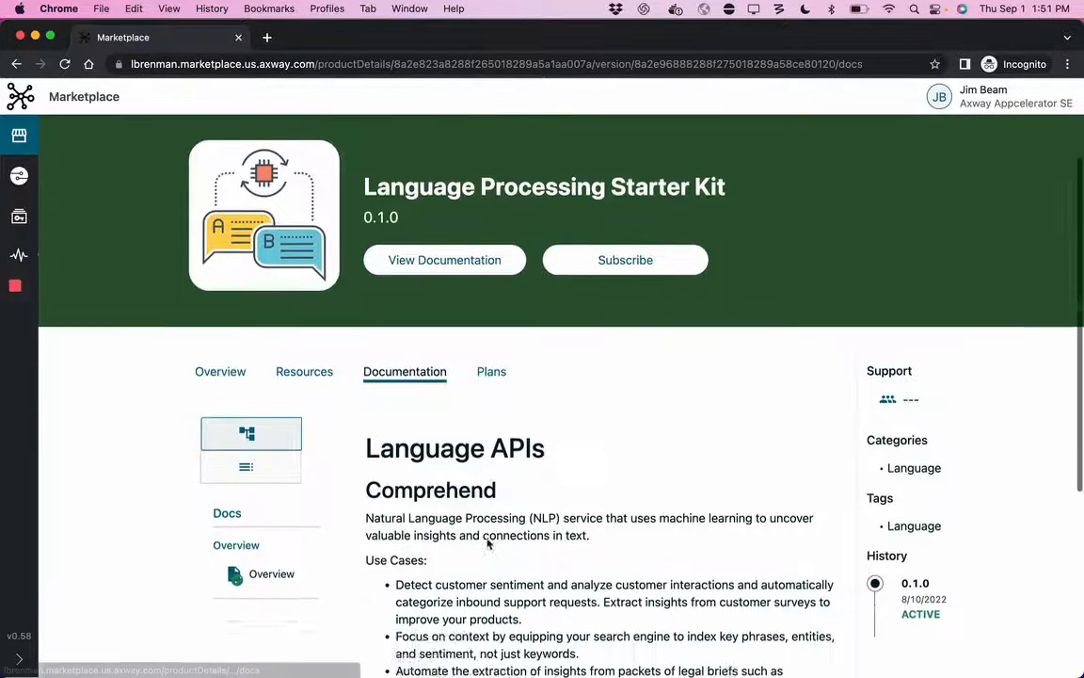
{"action": "scroll", "coordinate": [488, 543], "scroll_direction": "down", "scroll_amount": 3}
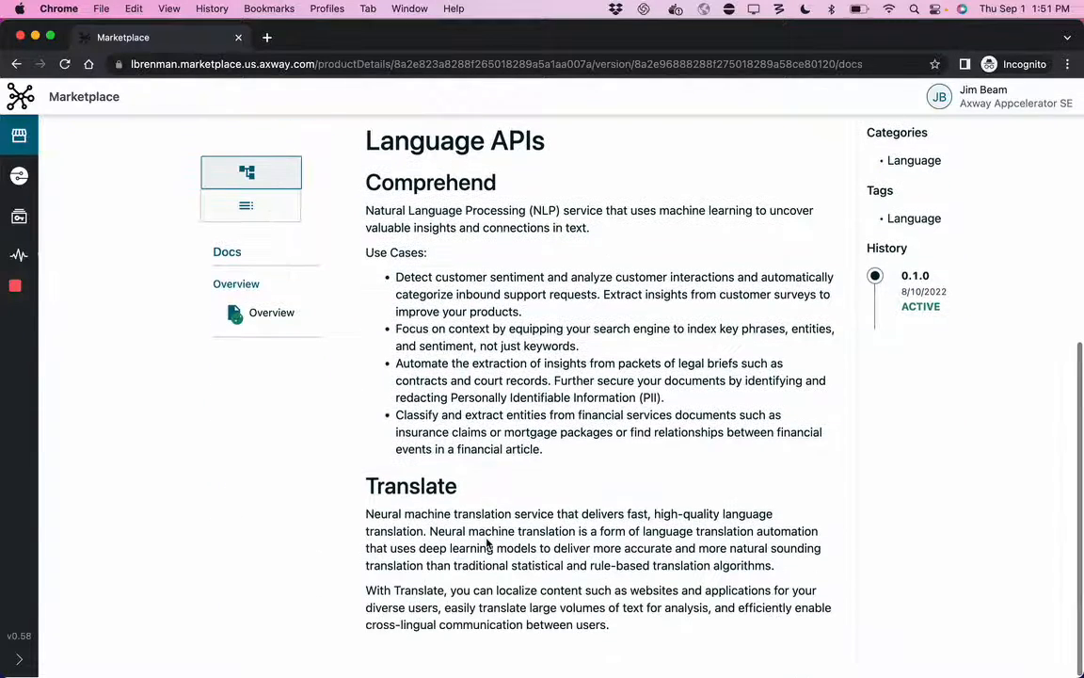
{"action": "scroll", "coordinate": [487, 541], "scroll_direction": "up", "scroll_amount": 2}
{"action": "scroll", "coordinate": [485, 527], "scroll_direction": "up", "scroll_amount": 1}
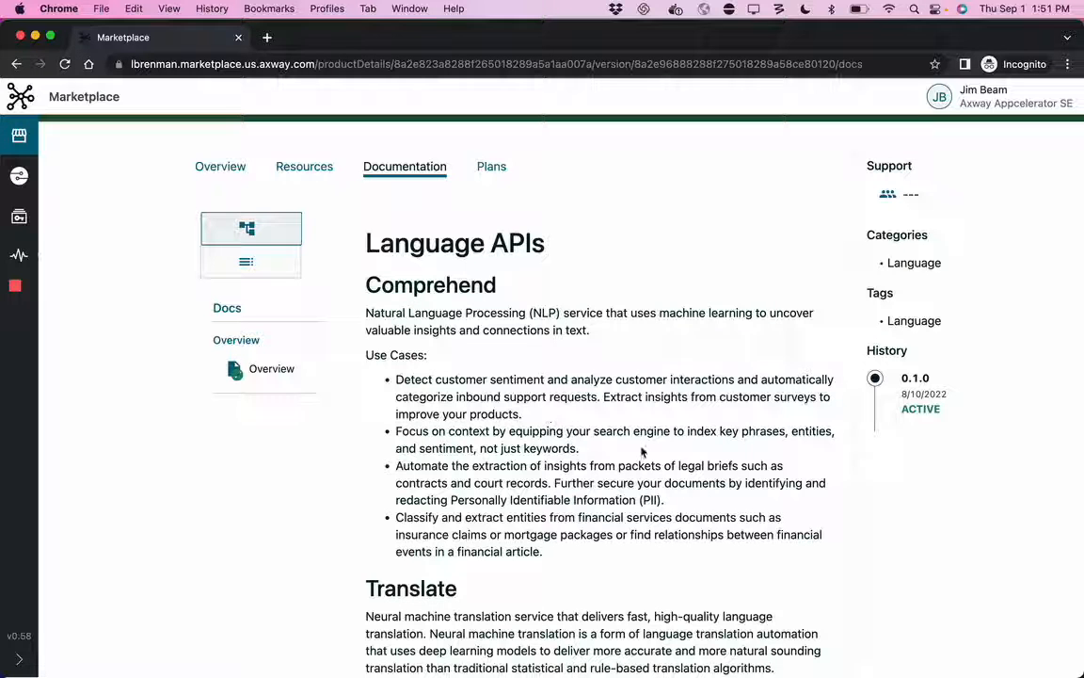
{"action": "scroll", "coordinate": [641, 452], "scroll_direction": "up", "scroll_amount": 5}
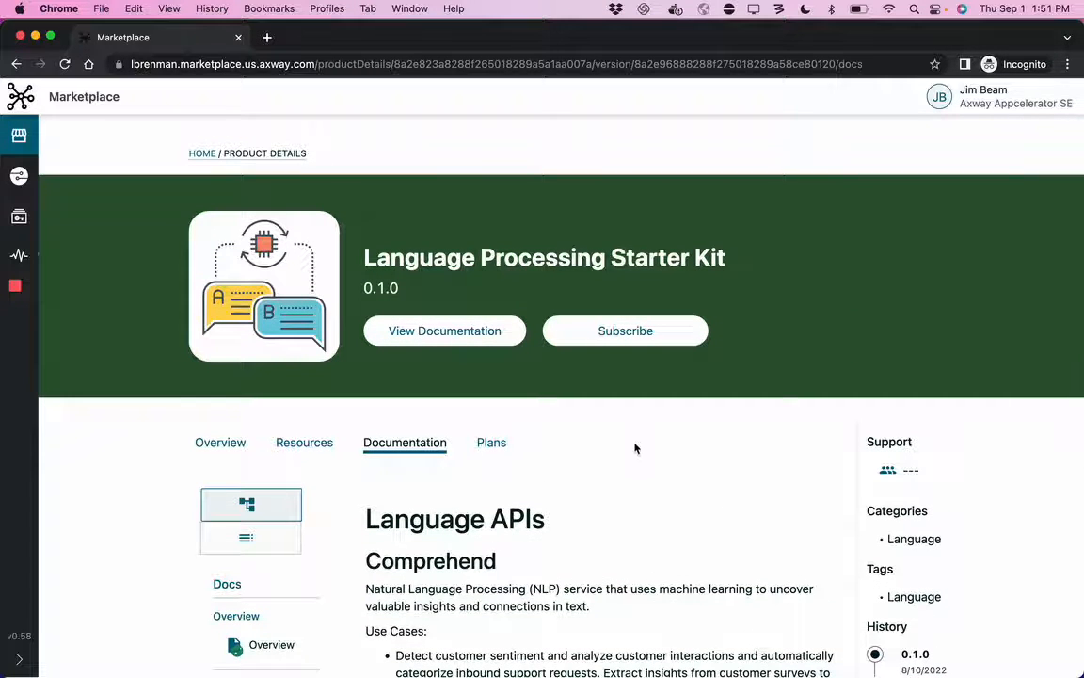
Step: View the product's resources and inspect the access request form for v7a-comprehend-latest, cancelling without requesting access
{"action": "left_click", "coordinate": [311, 444]}
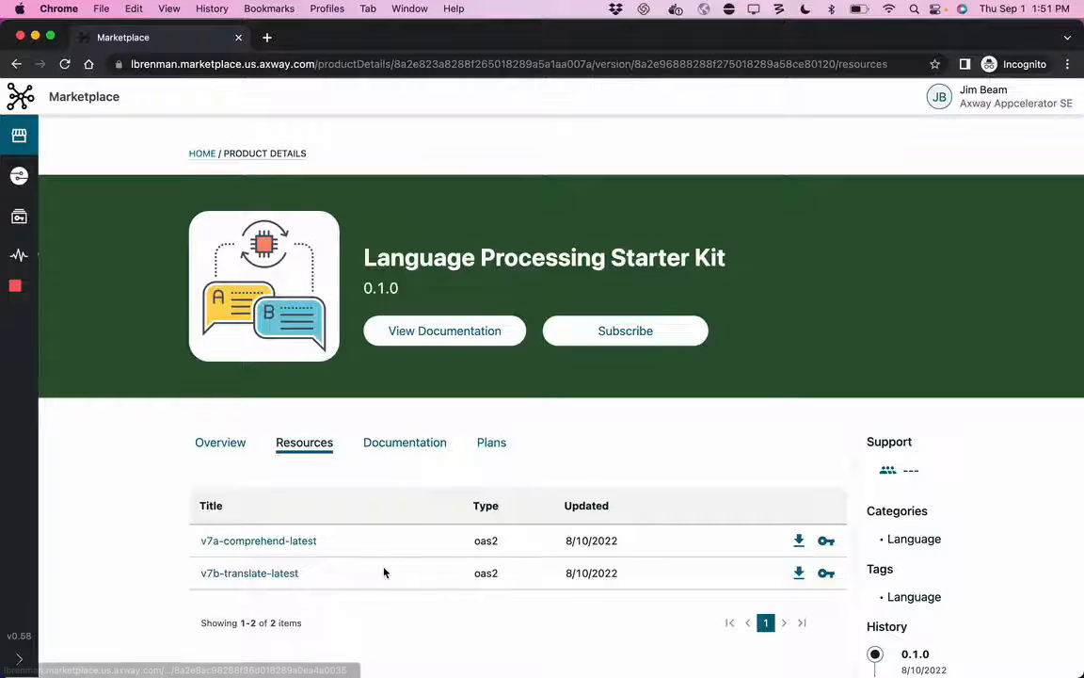
{"action": "left_click", "coordinate": [826, 542]}
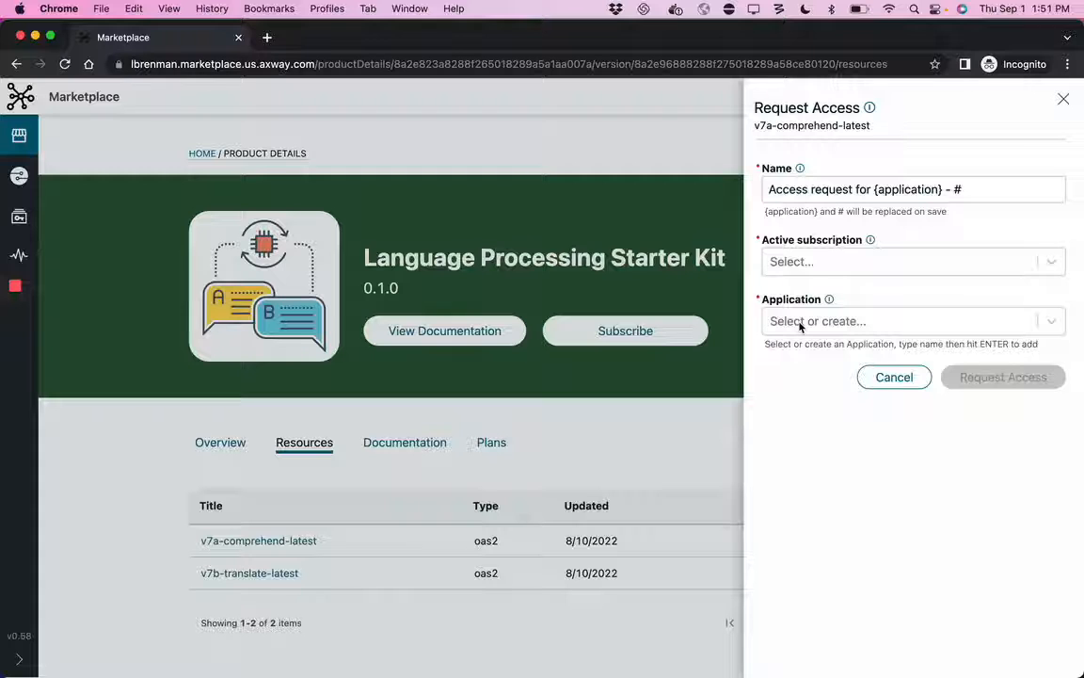
{"action": "left_click", "coordinate": [892, 377]}
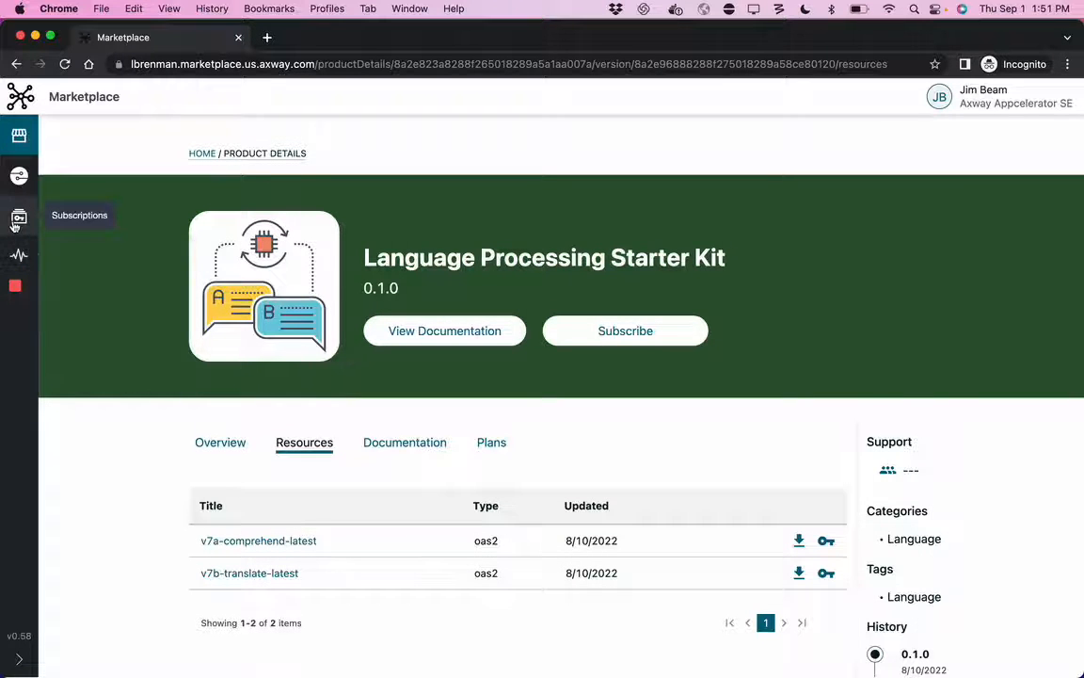
Step: Check the organization's existing subscriptions and applications, and return to the marketplace home page
{"action": "left_click", "coordinate": [18, 217]}
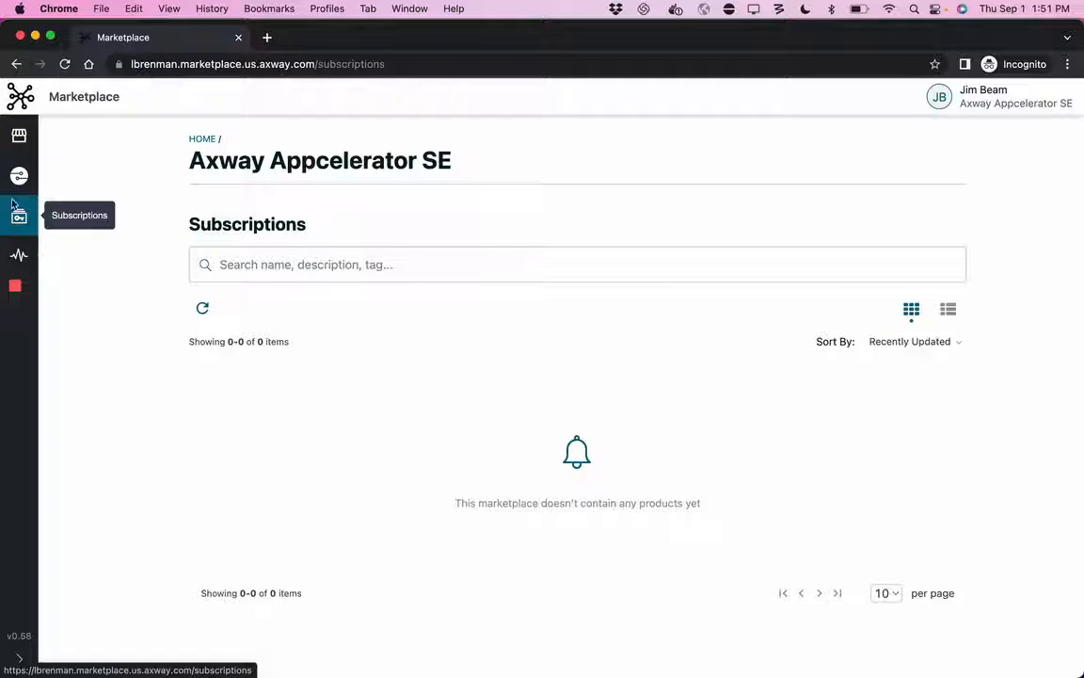
{"action": "left_click", "coordinate": [16, 184]}
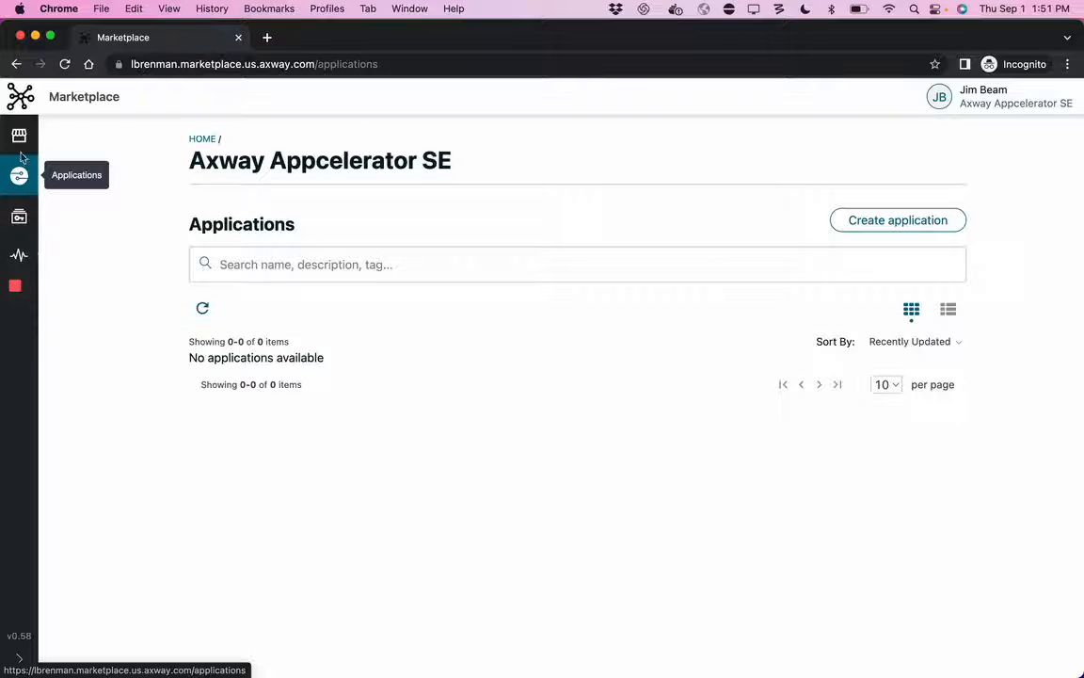
{"action": "left_click", "coordinate": [19, 137]}
Step: Request a subscription to the Language Processing Starter Kit on the Free usage plan and view the product's subscriptions
{"action": "left_click", "coordinate": [694, 603]}
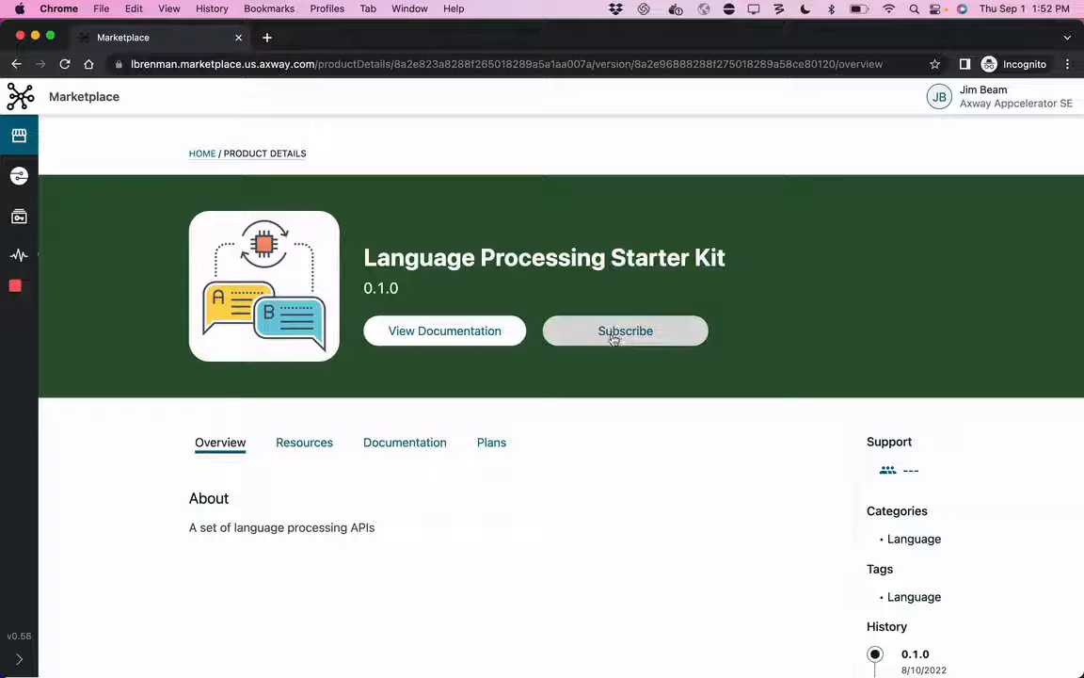
{"action": "left_click", "coordinate": [613, 339]}
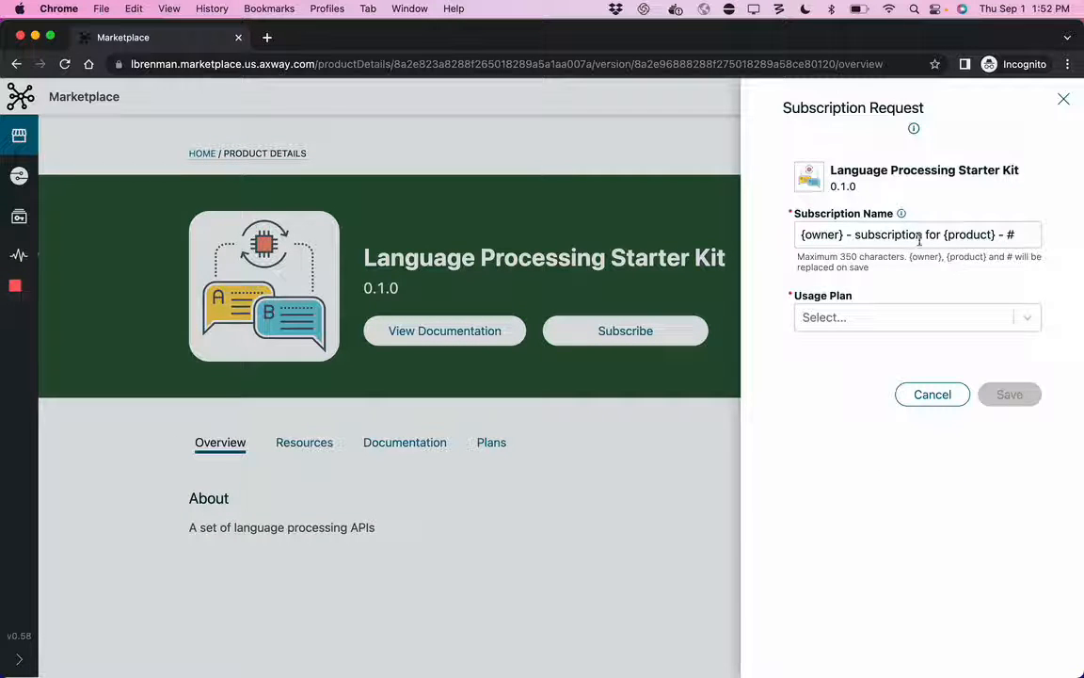
{"action": "left_click", "coordinate": [867, 320]}
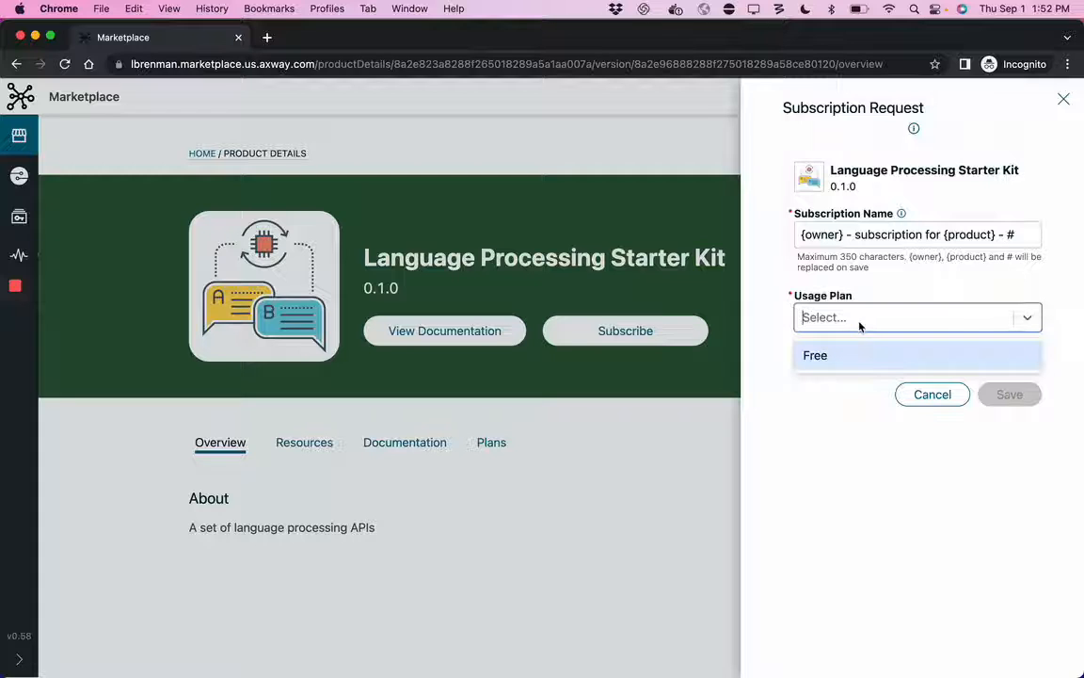
{"action": "left_click", "coordinate": [828, 358]}
{"action": "left_click", "coordinate": [1015, 395]}
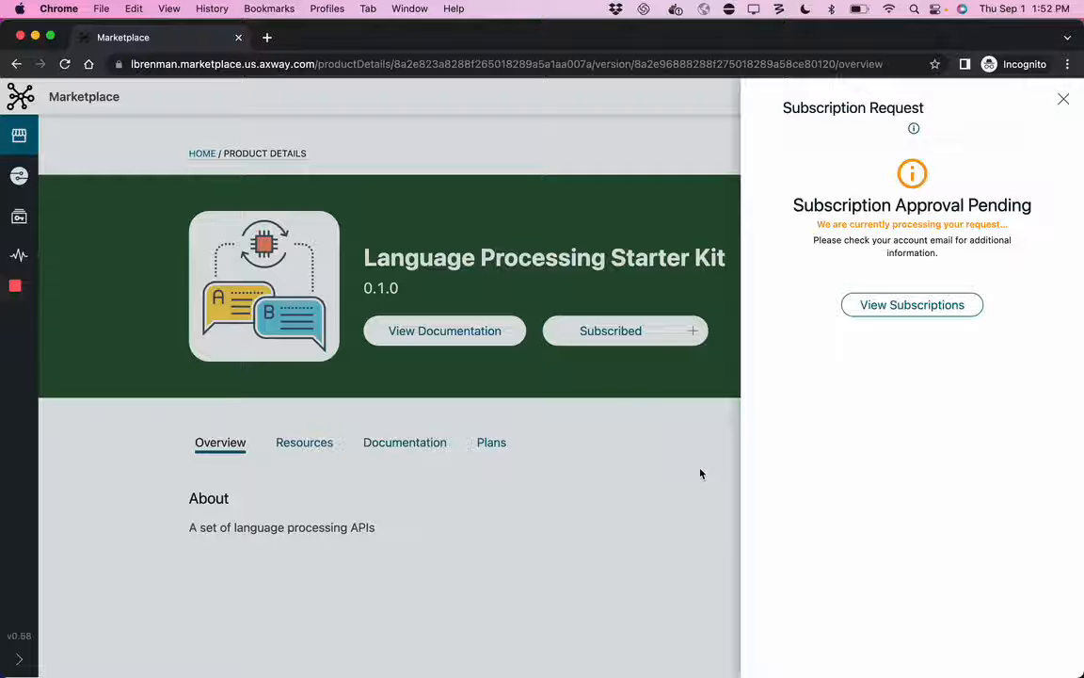
{"action": "left_click", "coordinate": [898, 305]}
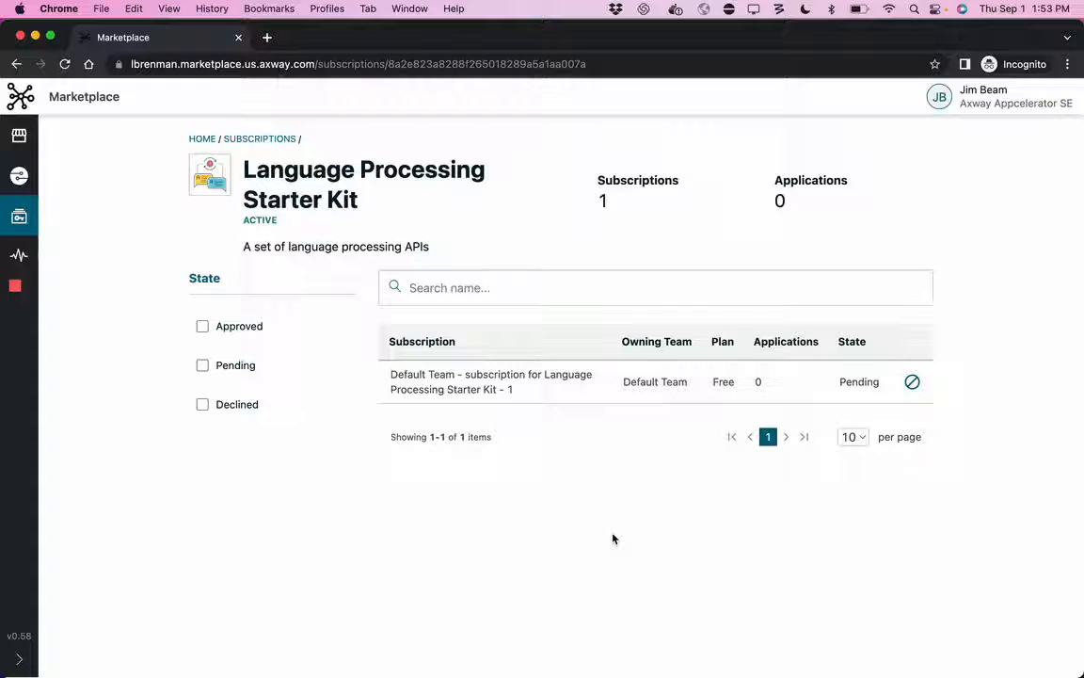
Step: Switch to Microsoft Teams to show the approval request in API Subscriptions, and collapse the Your teams list
{"action": "key", "text": "super+Tab"}
{"action": "key", "text": "super+Tab"}
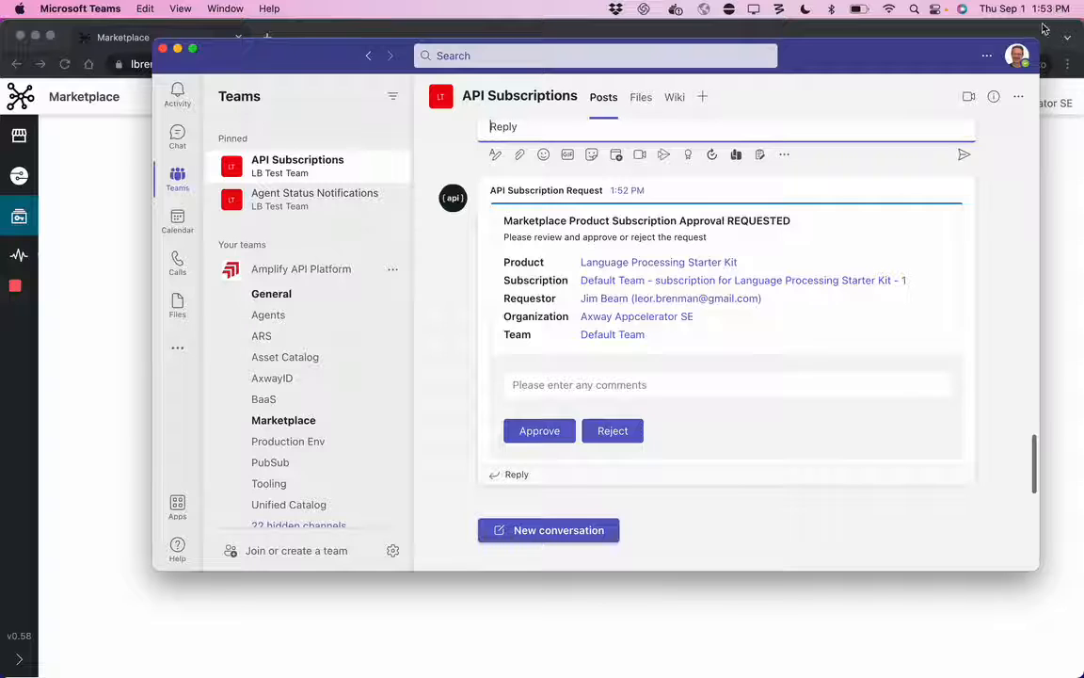
{"action": "left_click", "coordinate": [212, 244]}
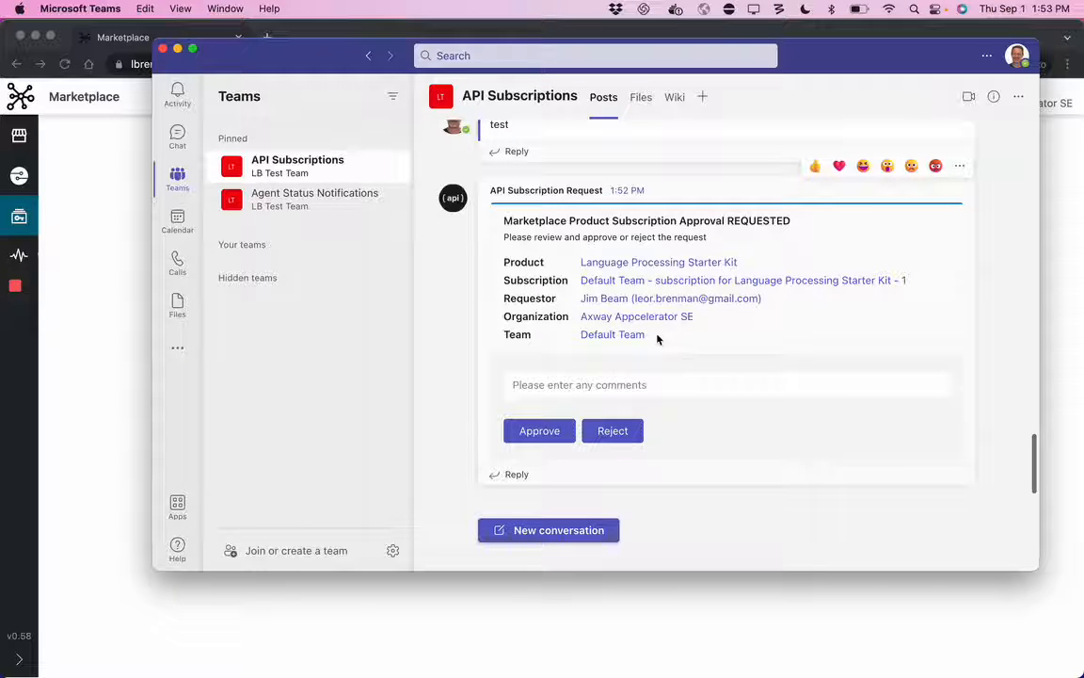
Step: Inspect the requested product in Amplify Central through the request's product link, and close its page to return to Microsoft Teams
{"action": "left_click", "coordinate": [643, 264]}
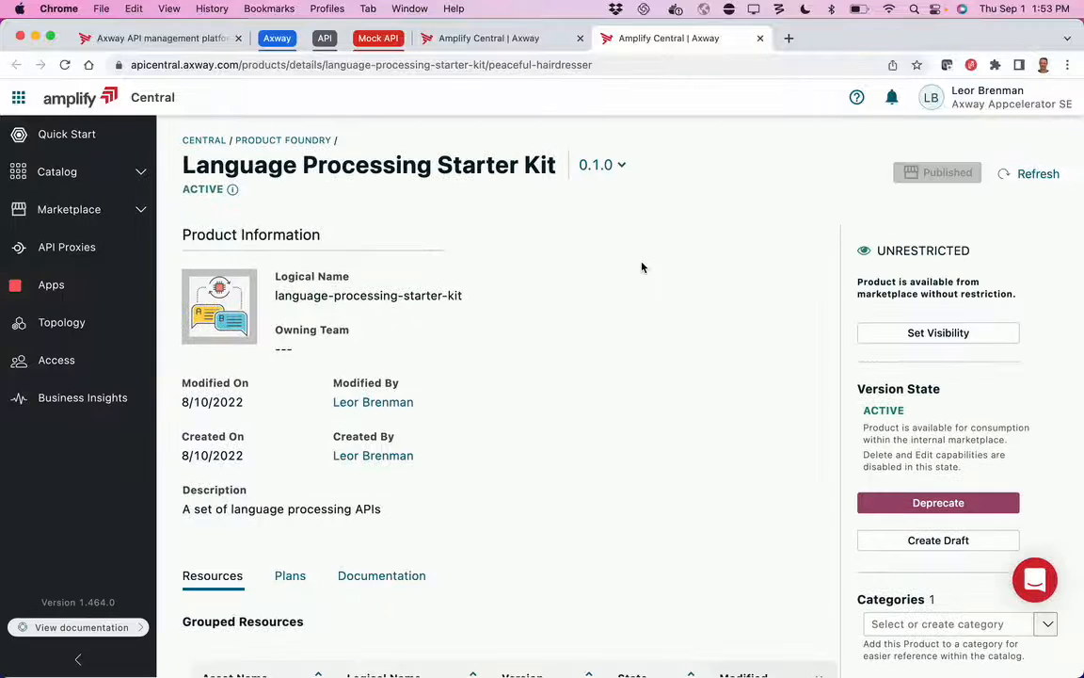
{"action": "left_click", "coordinate": [759, 38]}
{"action": "key", "text": "super+Tab"}
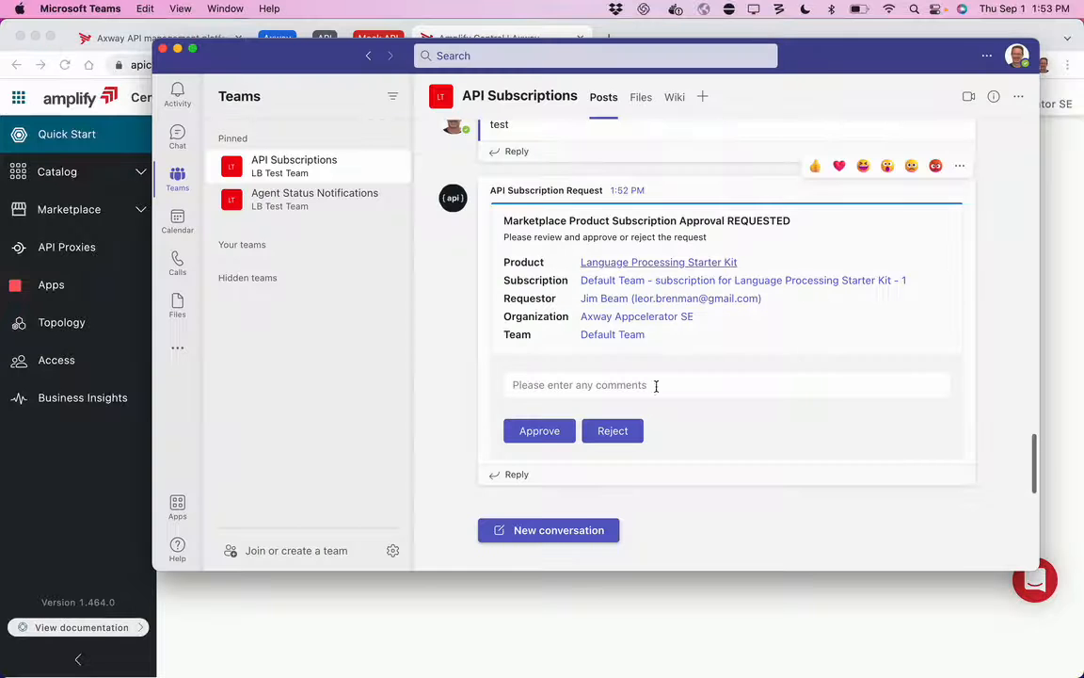
{"action": "left_click", "coordinate": [539, 396]}
{"action": "type", "text": "Goo"}
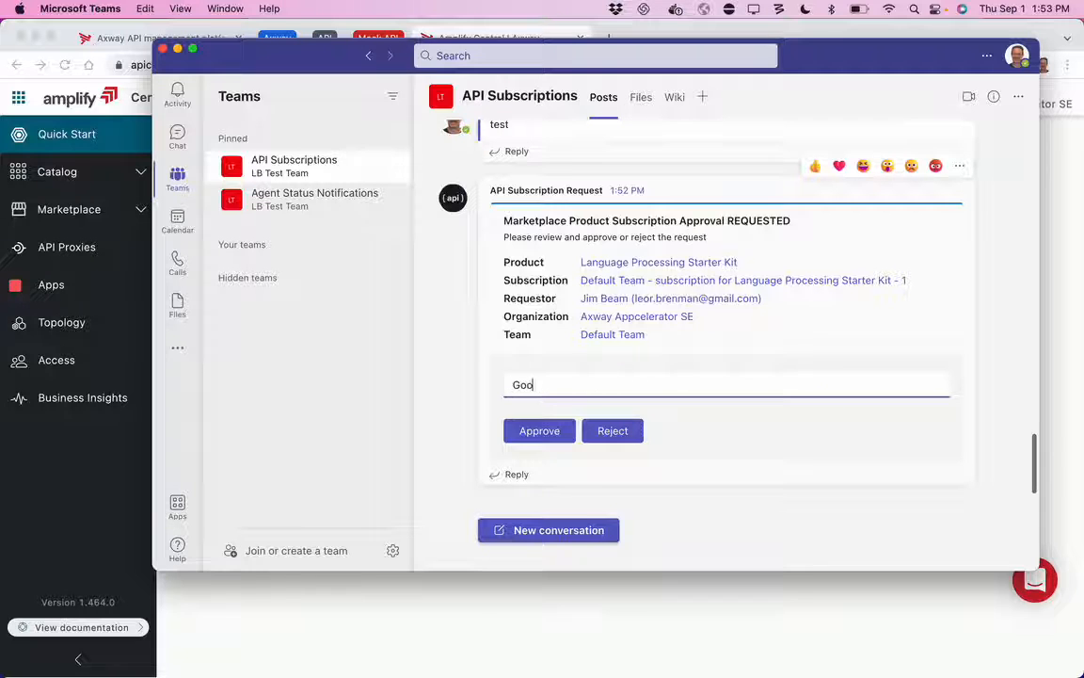
{"action": "type", "text": "f"}
{"action": "key", "text": "BackSpace"}
{"action": "type", "text": "d luck "}
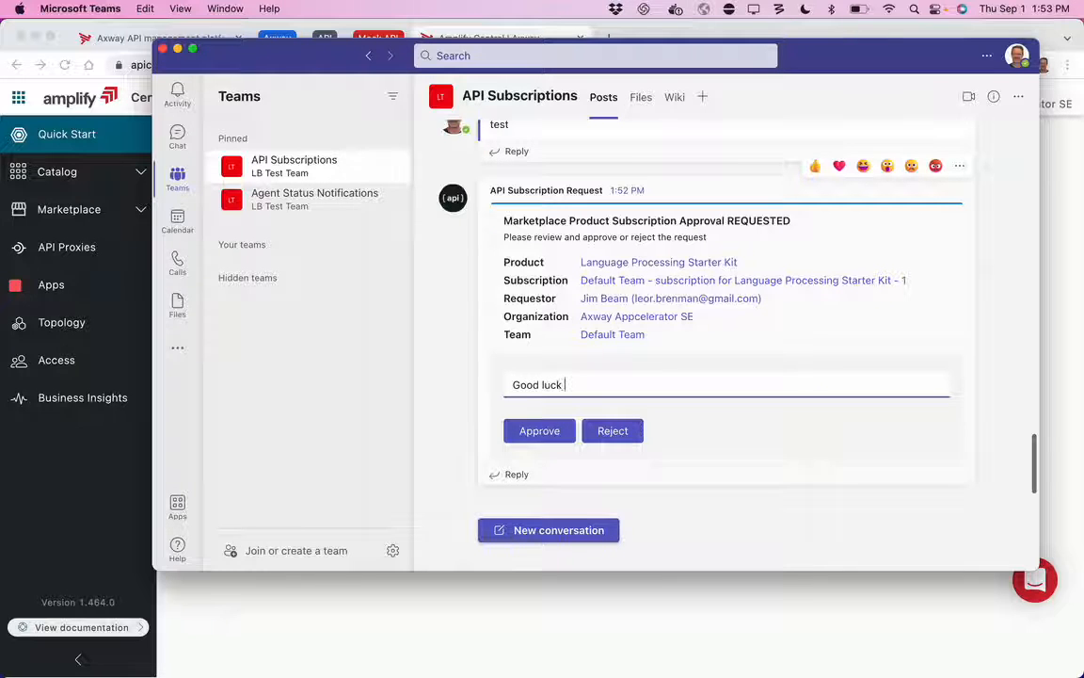
{"action": "type", "text": "with yo"}
Step: Replace the comment on the product subscription request with "Glad you liked this product" and approve the request
{"action": "key", "text": "super+a"}
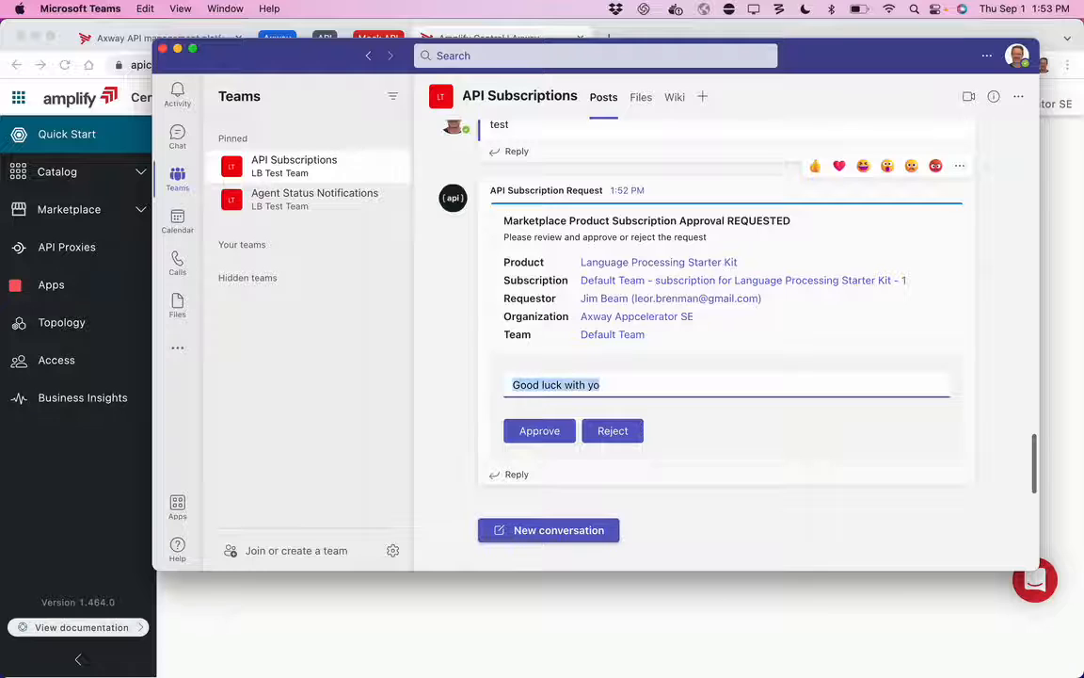
{"action": "type", "text": "Glad you like"}
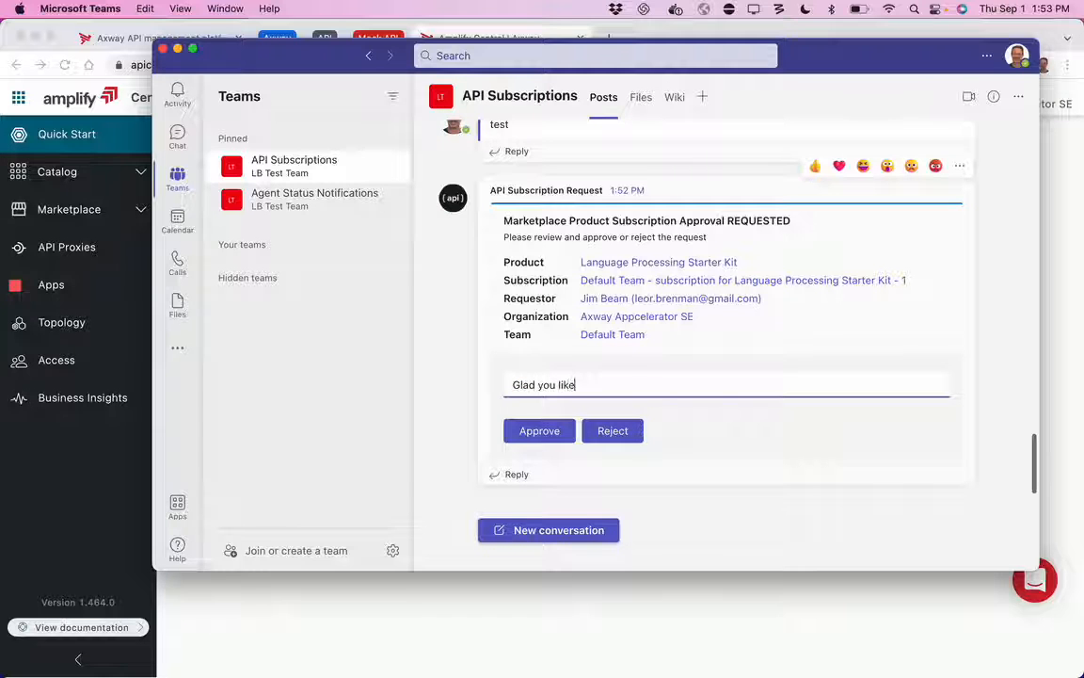
{"action": "type", "text": "d this produc"}
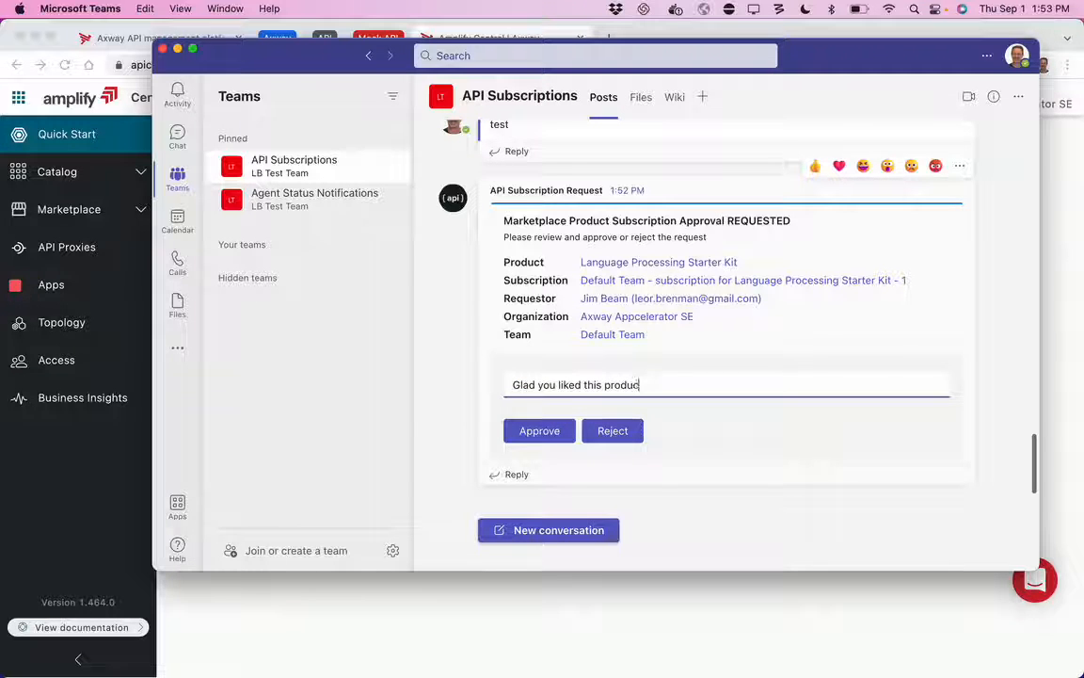
{"action": "type", "text": "t"}
{"action": "left_click", "coordinate": [536, 431]}
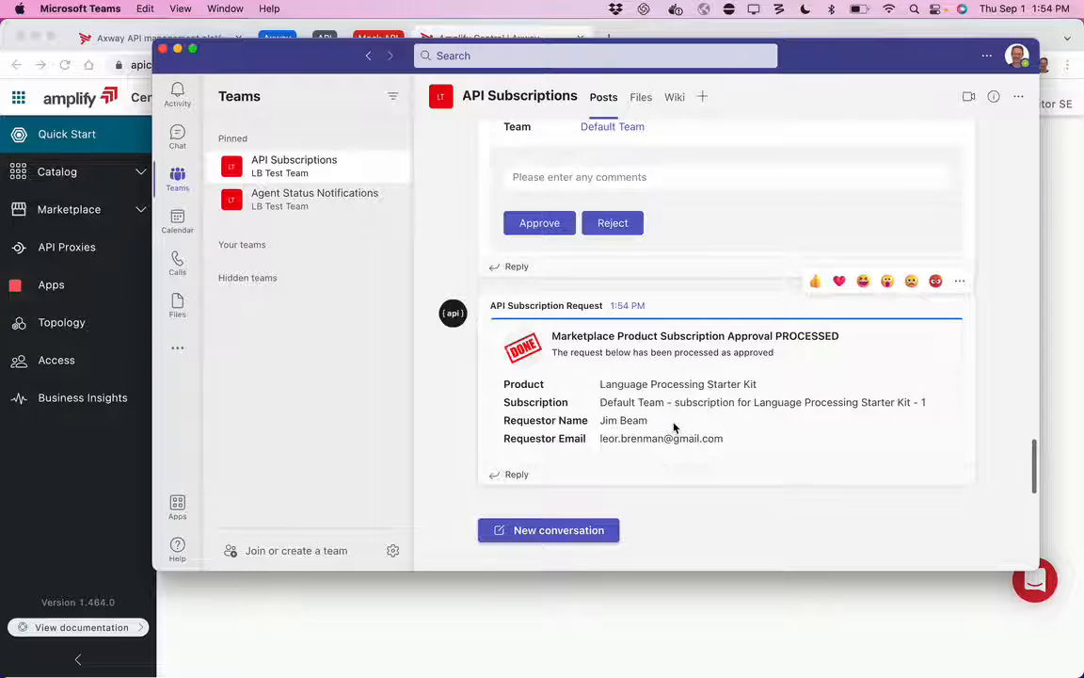
Step: Switch to the Marketplace browser window and reload the product's subscriptions page to check the subscription state
{"action": "key", "text": "super+Tab"}
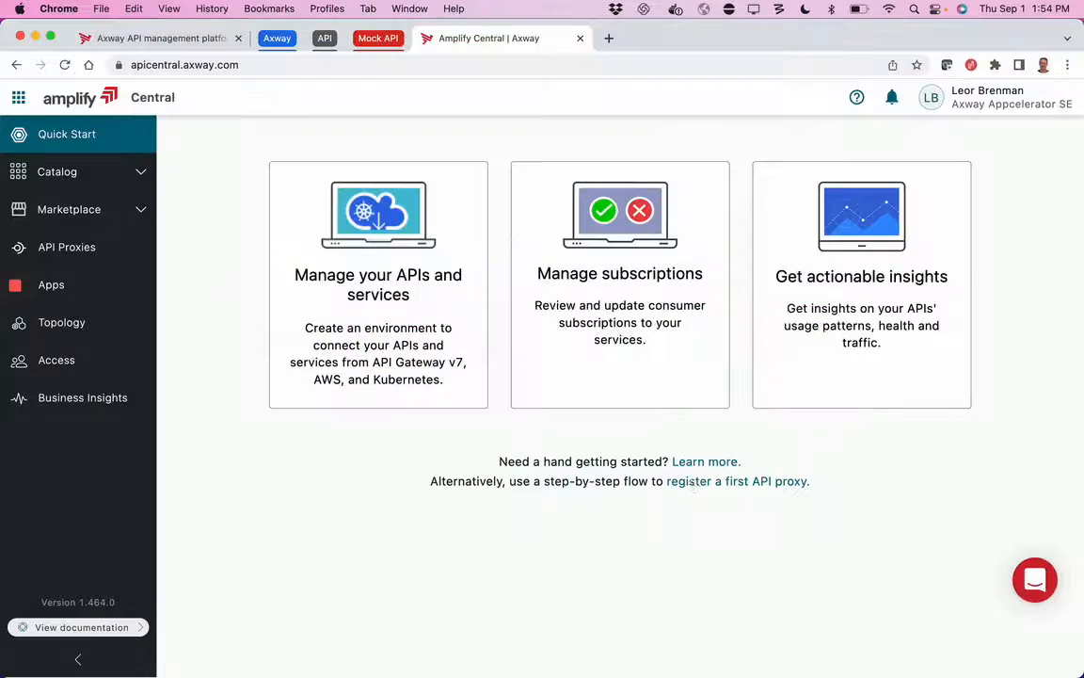
{"action": "key", "text": "super+grave"}
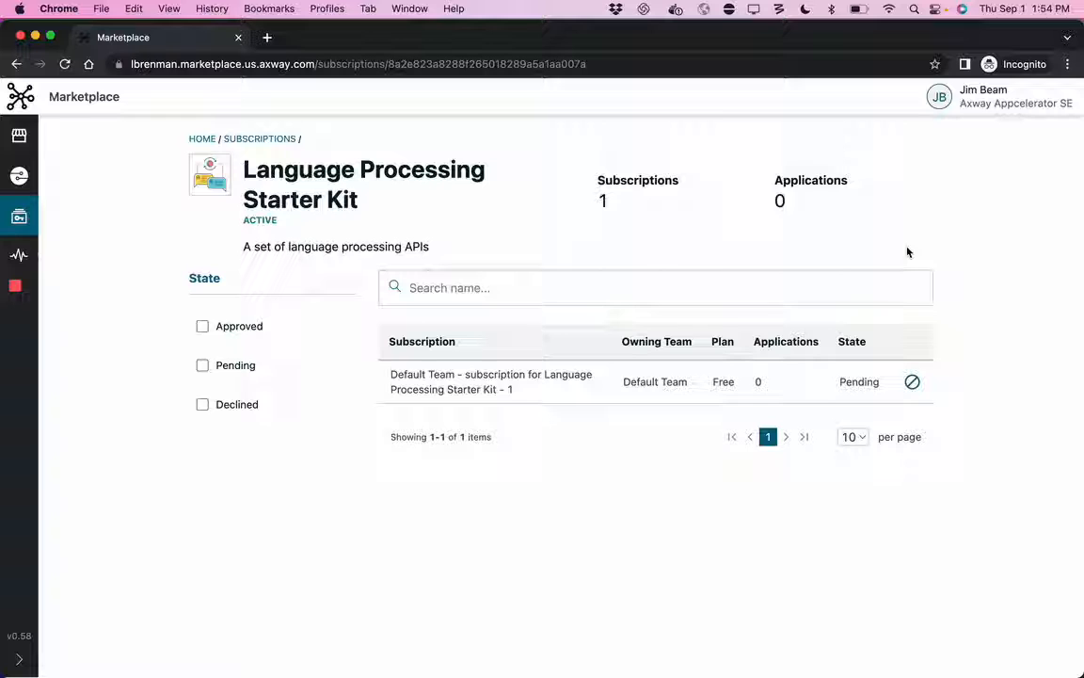
{"action": "key", "text": "super+r"}
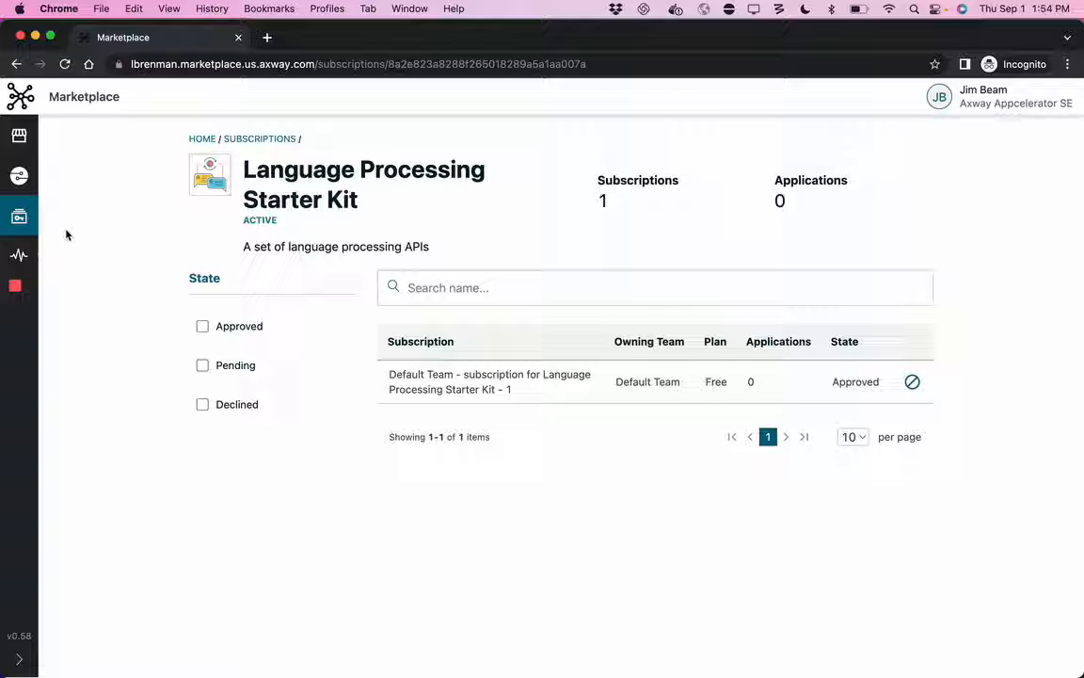
Step: Open the Language Processing Starter Kit from the marketplace home page and show its resources
{"action": "left_click", "coordinate": [19, 137]}
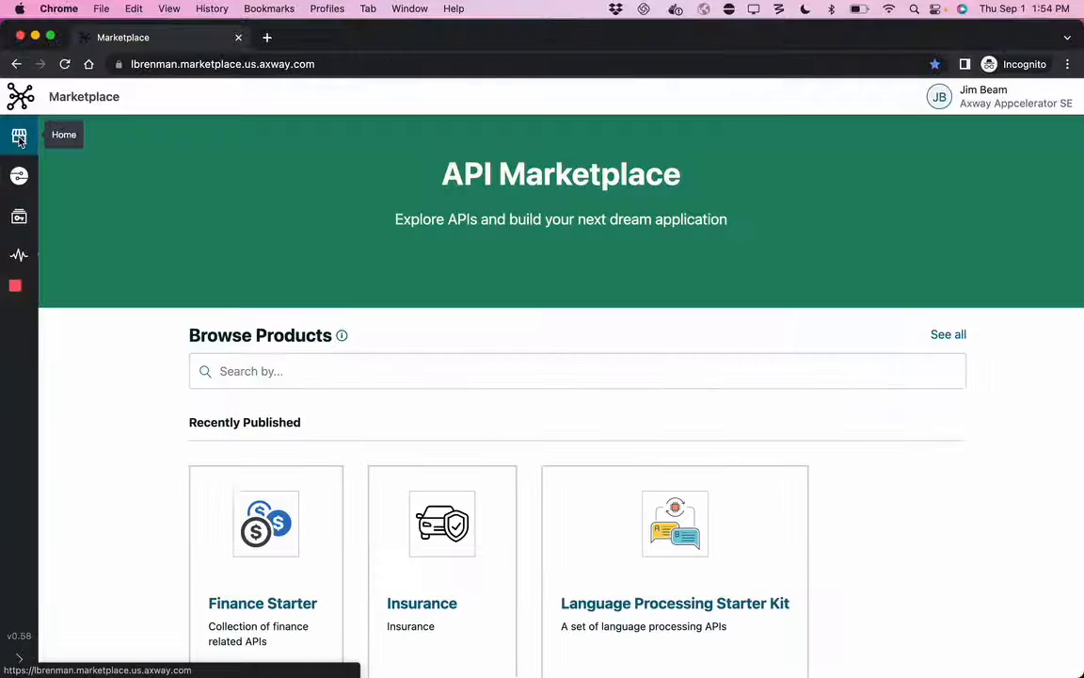
{"action": "left_click", "coordinate": [692, 604]}
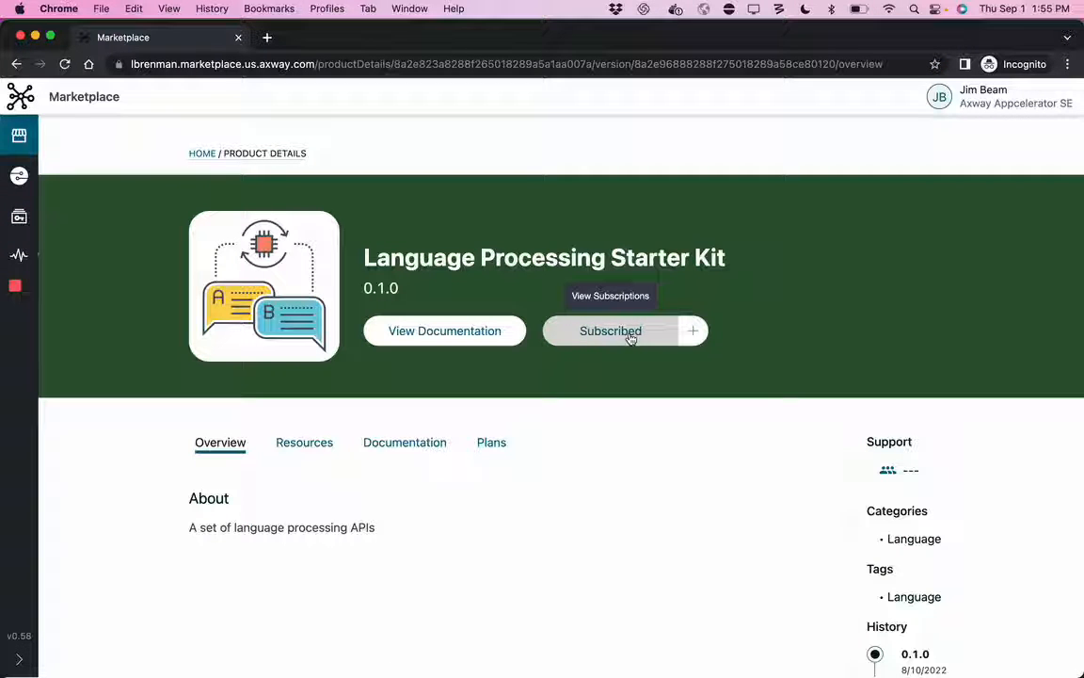
{"action": "left_click", "coordinate": [309, 452]}
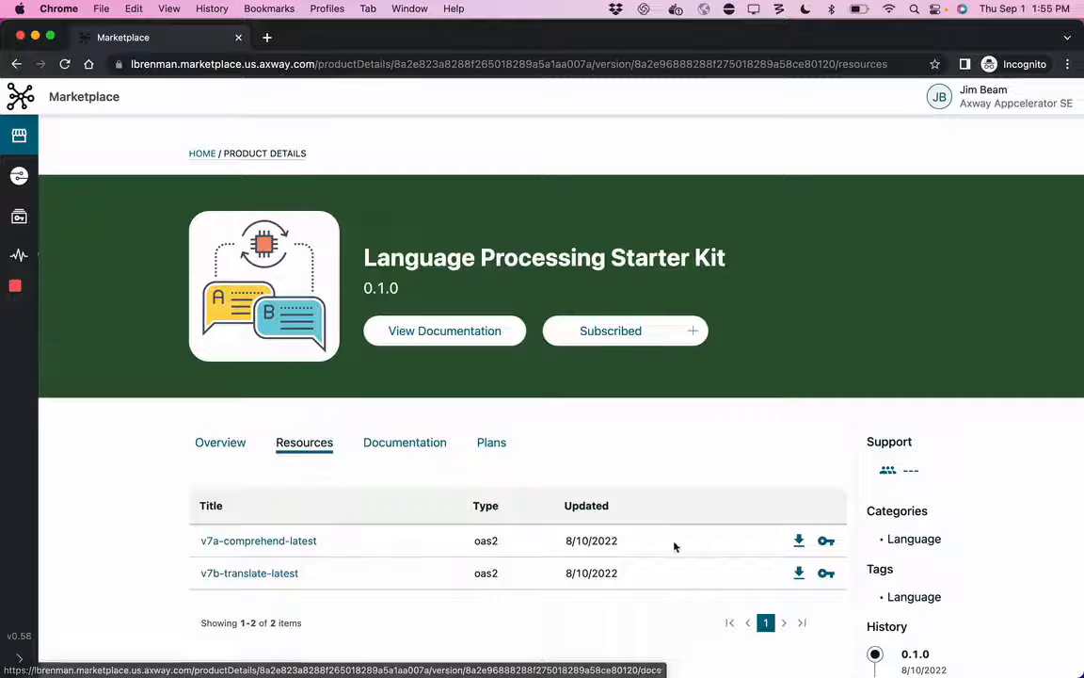
Step: Request access to v7a-comprehend-latest using the Default Team subscription and a newly created application named Test
{"action": "left_click", "coordinate": [825, 542]}
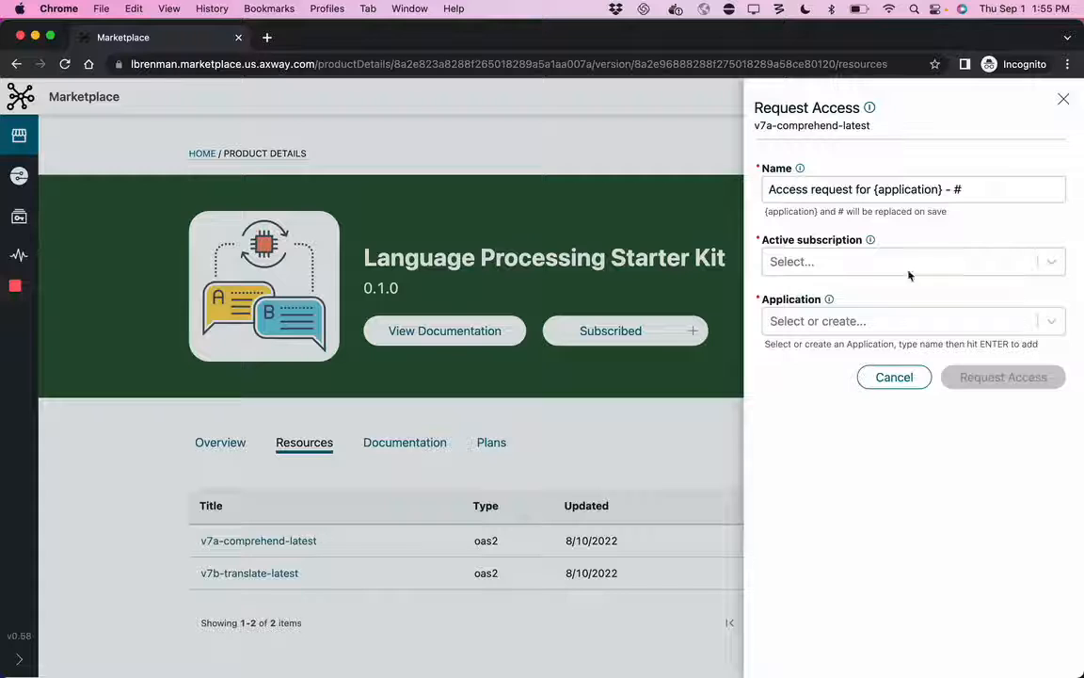
{"action": "left_click", "coordinate": [796, 267]}
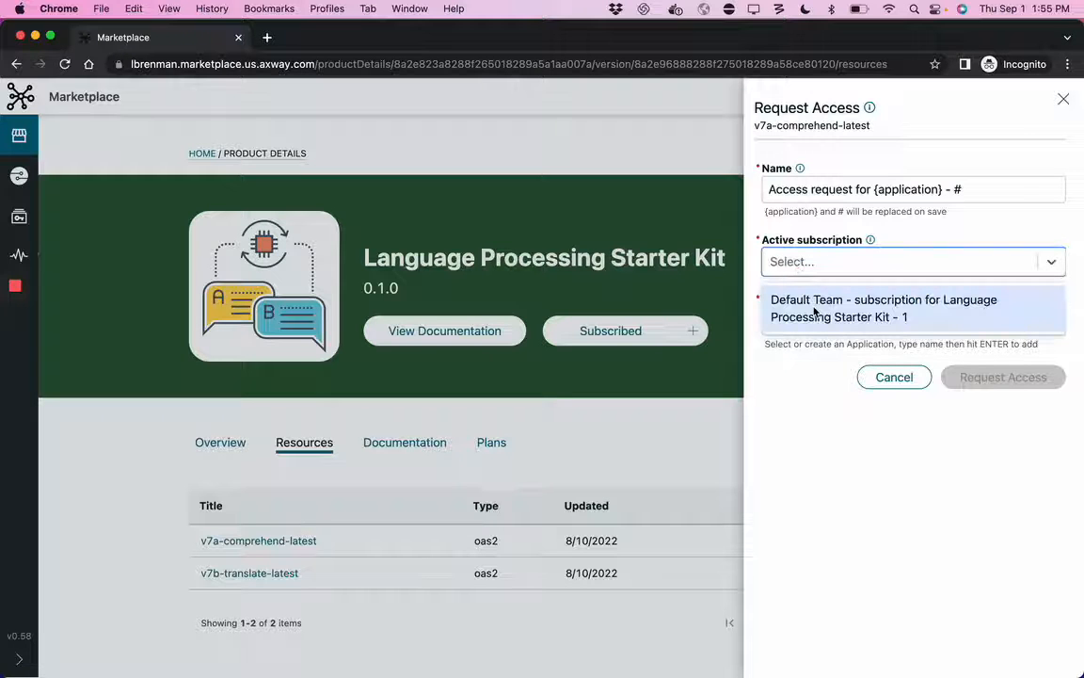
{"action": "left_click", "coordinate": [802, 312]}
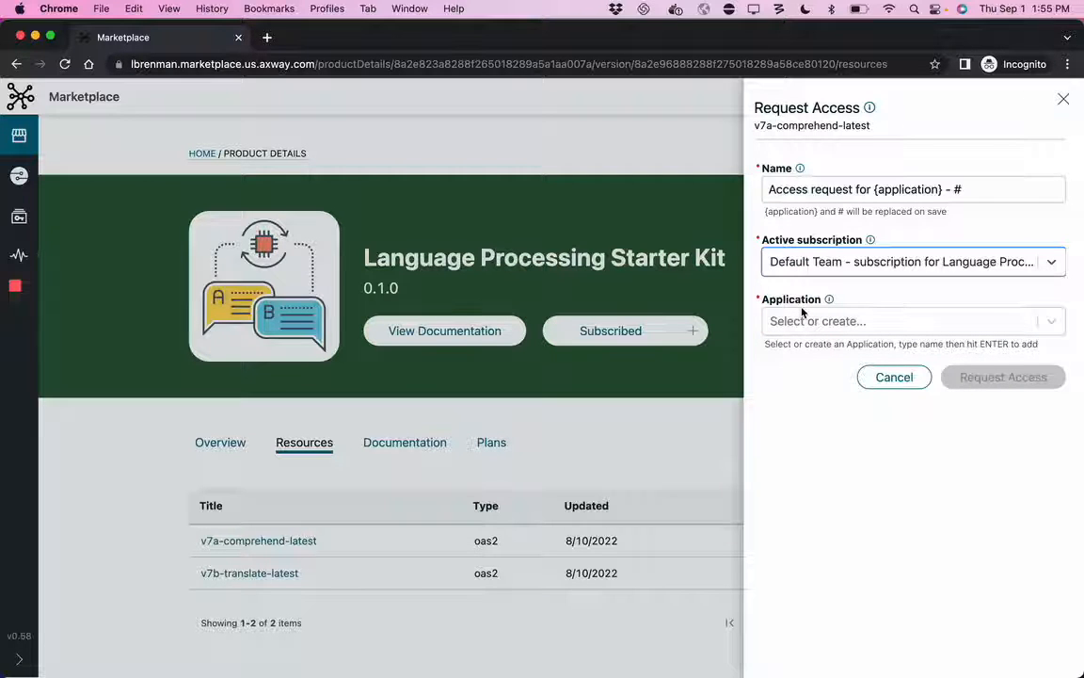
{"action": "left_click", "coordinate": [800, 328]}
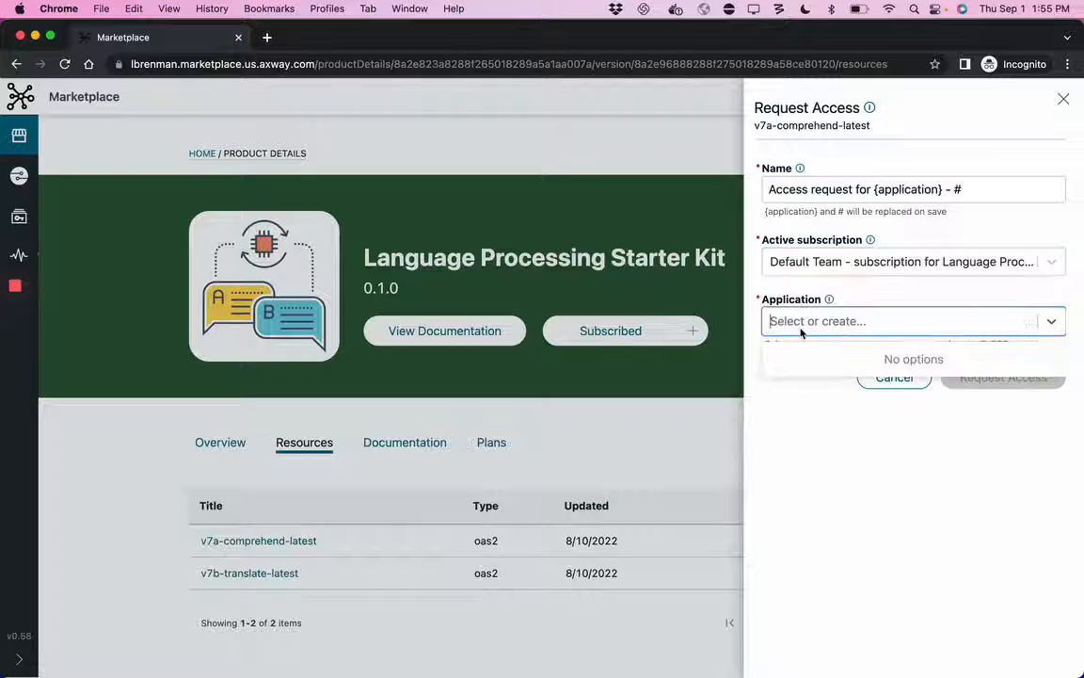
{"action": "type", "text": "Test"}
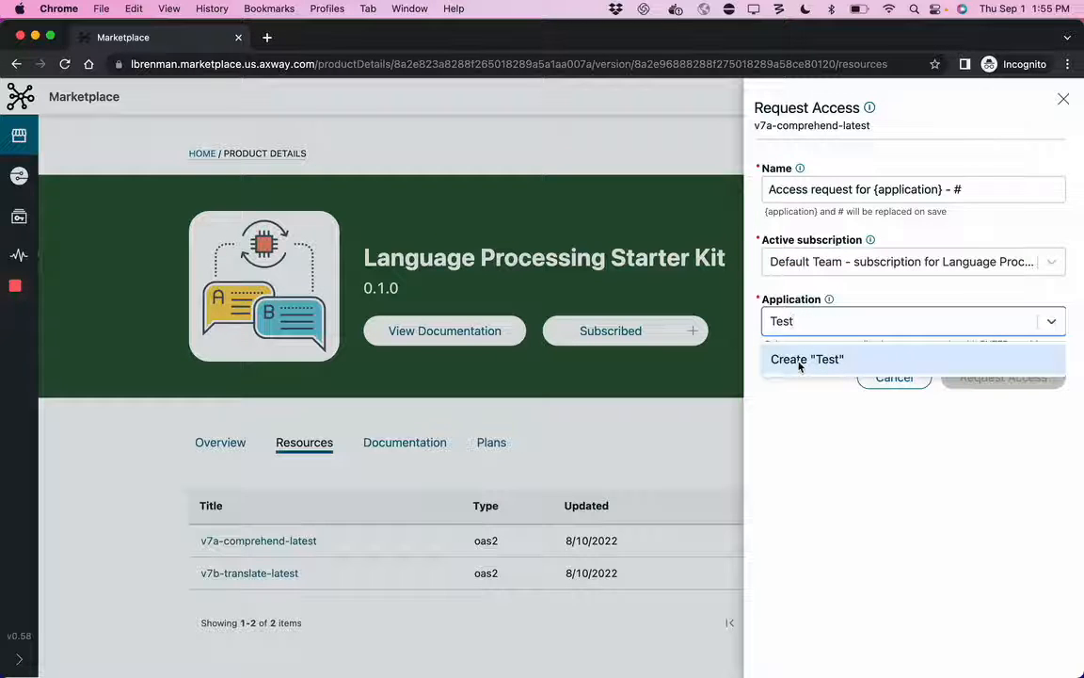
{"action": "left_click", "coordinate": [809, 363]}
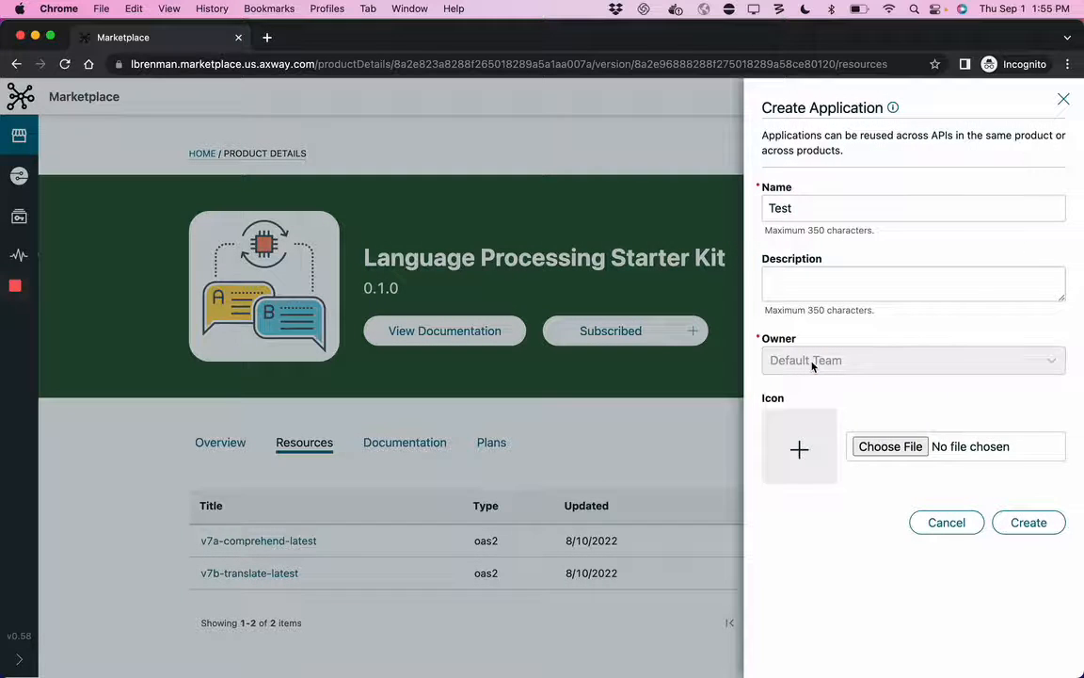
{"action": "left_click", "coordinate": [1032, 522]}
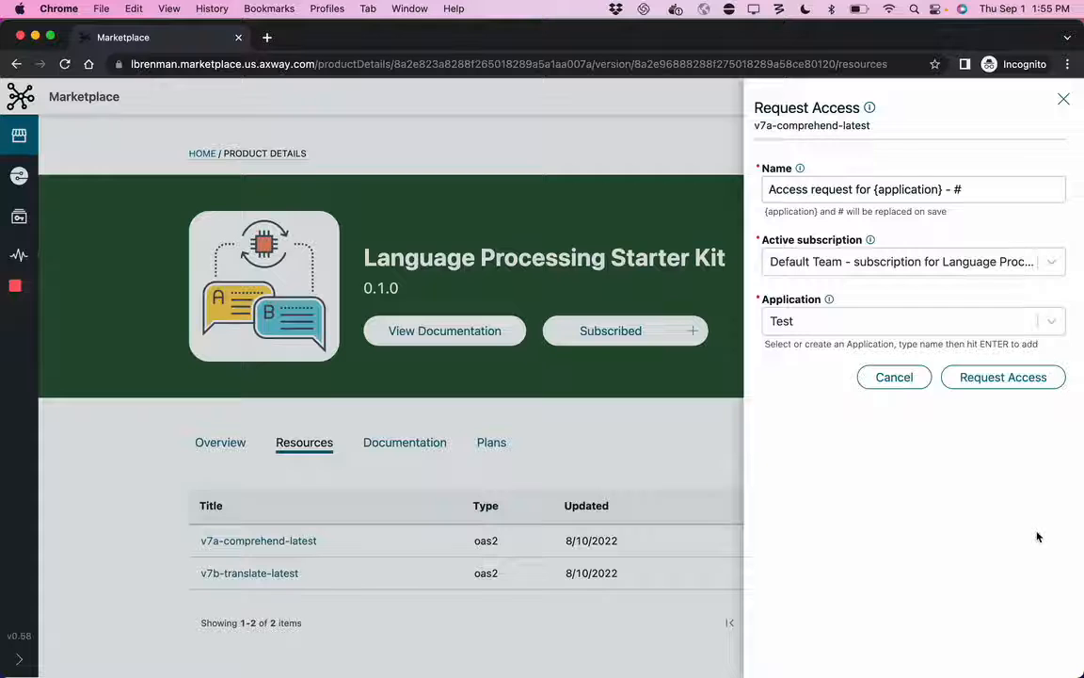
{"action": "left_click", "coordinate": [997, 381]}
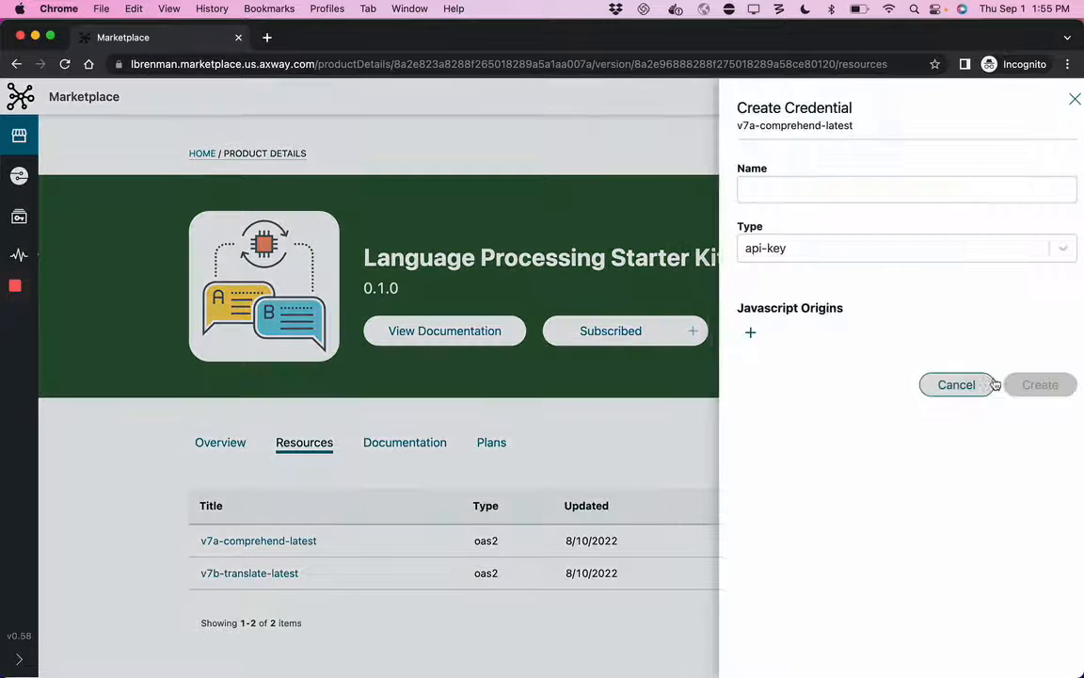
Step: Create an api-key credential named Test for v7a-comprehend-latest with * as its JavaScript origin
{"action": "left_click", "coordinate": [818, 181]}
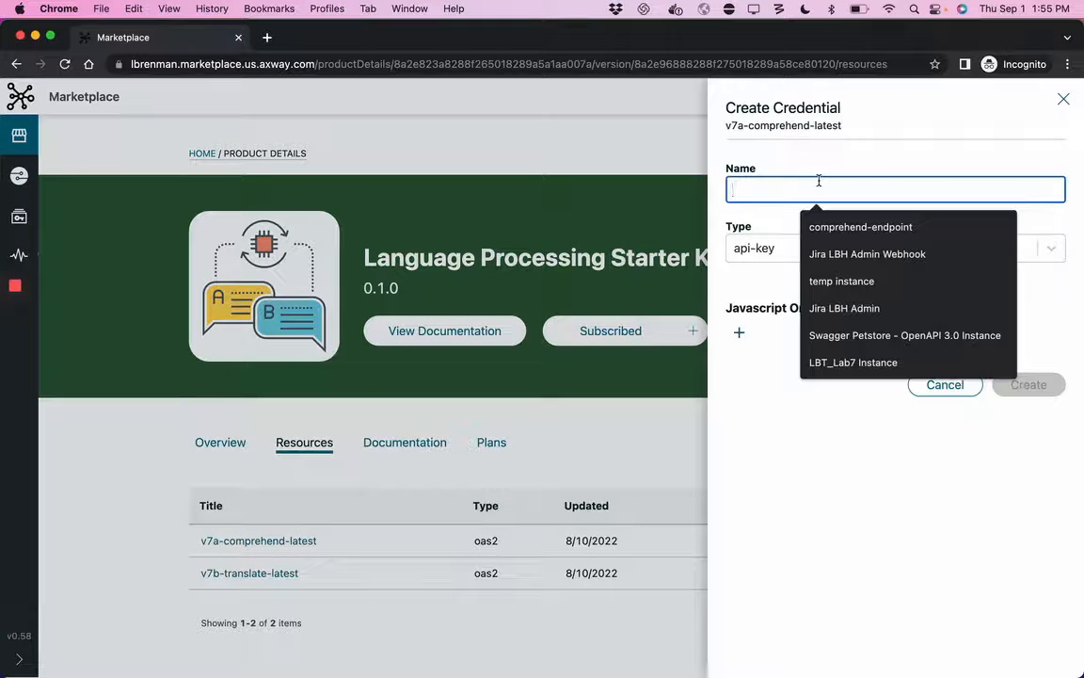
{"action": "type", "text": "Test"}
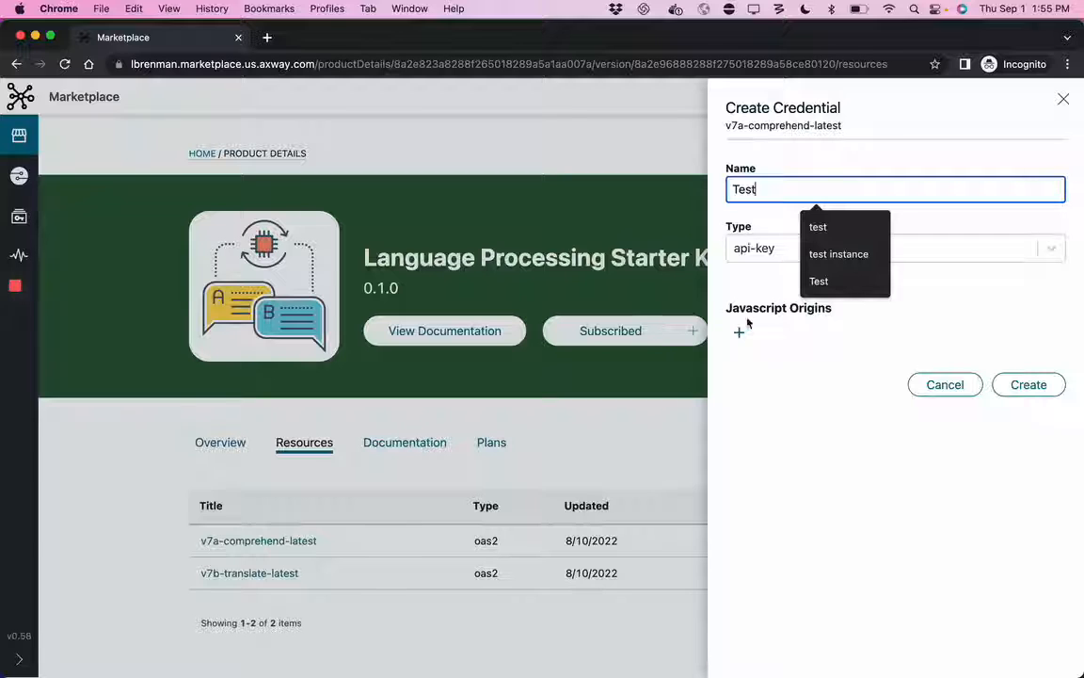
{"action": "left_click", "coordinate": [739, 332]}
{"action": "left_click", "coordinate": [798, 380]}
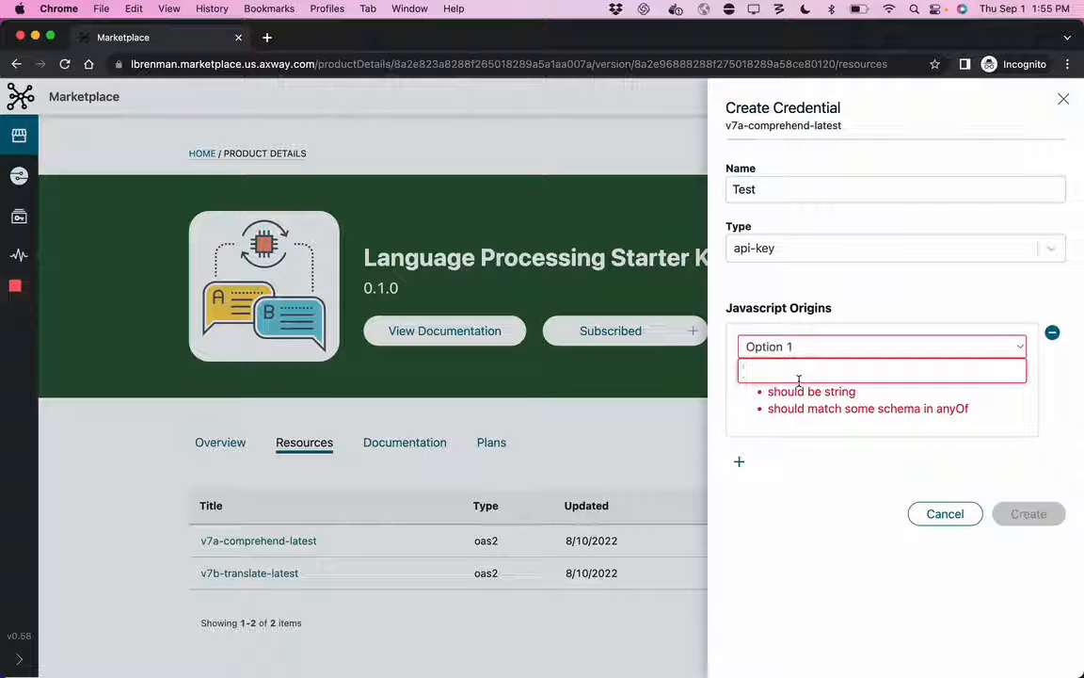
{"action": "type", "text": "*"}
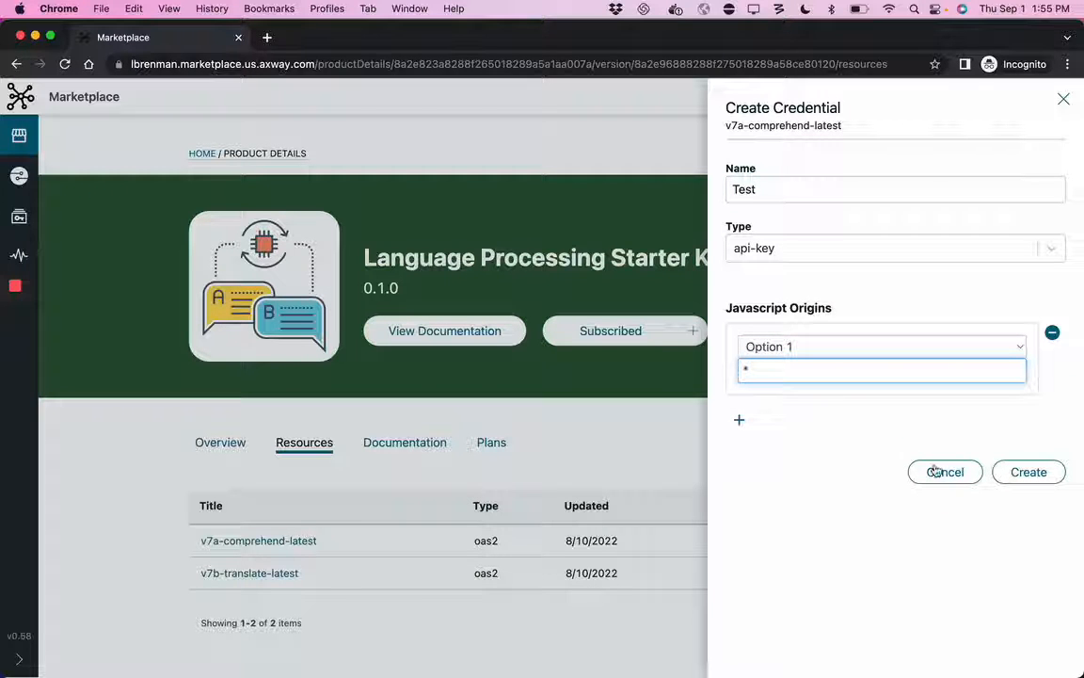
{"action": "left_click", "coordinate": [1026, 472]}
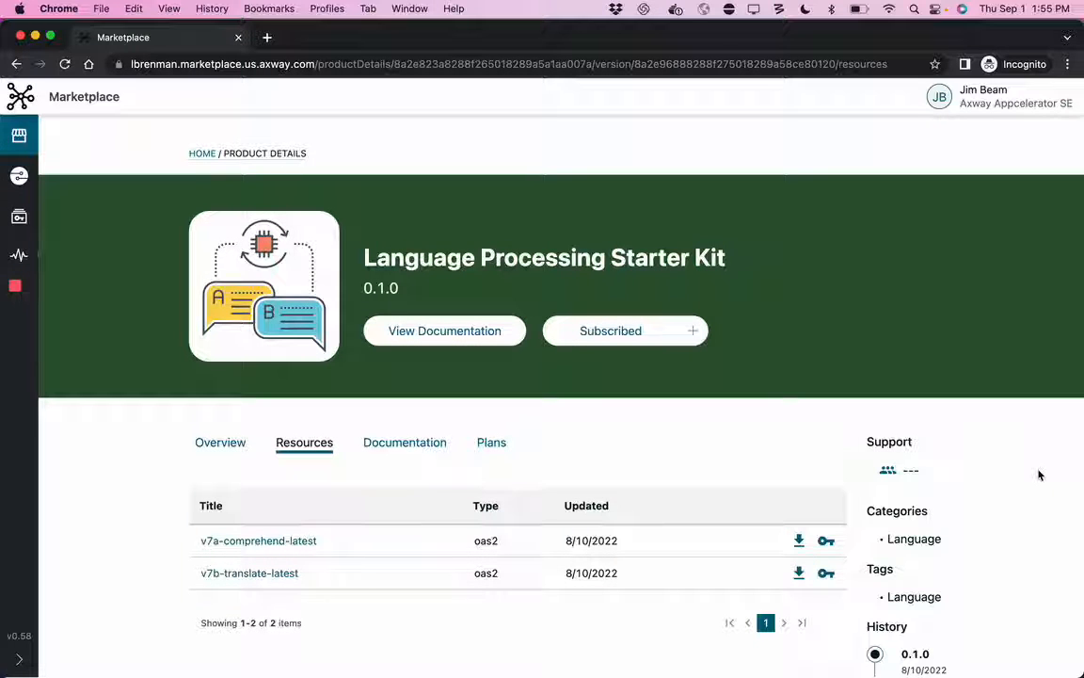
Step: Switch to Microsoft Teams and enlarge its window to show the whole v7a-comprehend-latest access request
{"action": "key", "text": "super+Tab"}
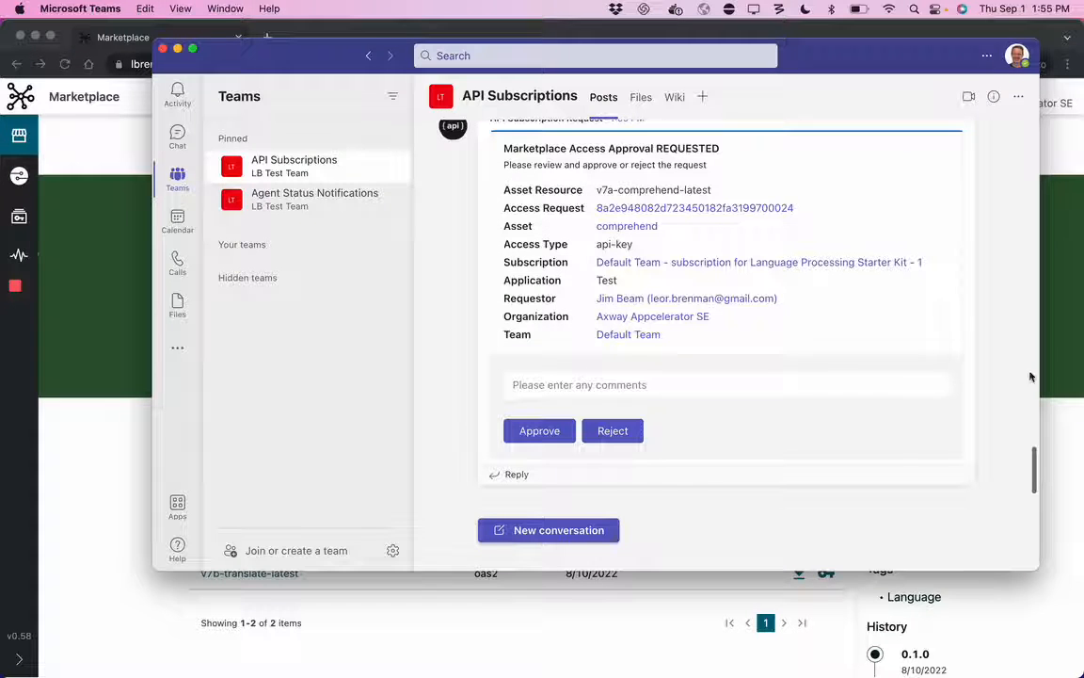
{"action": "scroll", "coordinate": [877, 324], "scroll_direction": "up", "scroll_amount": 1}
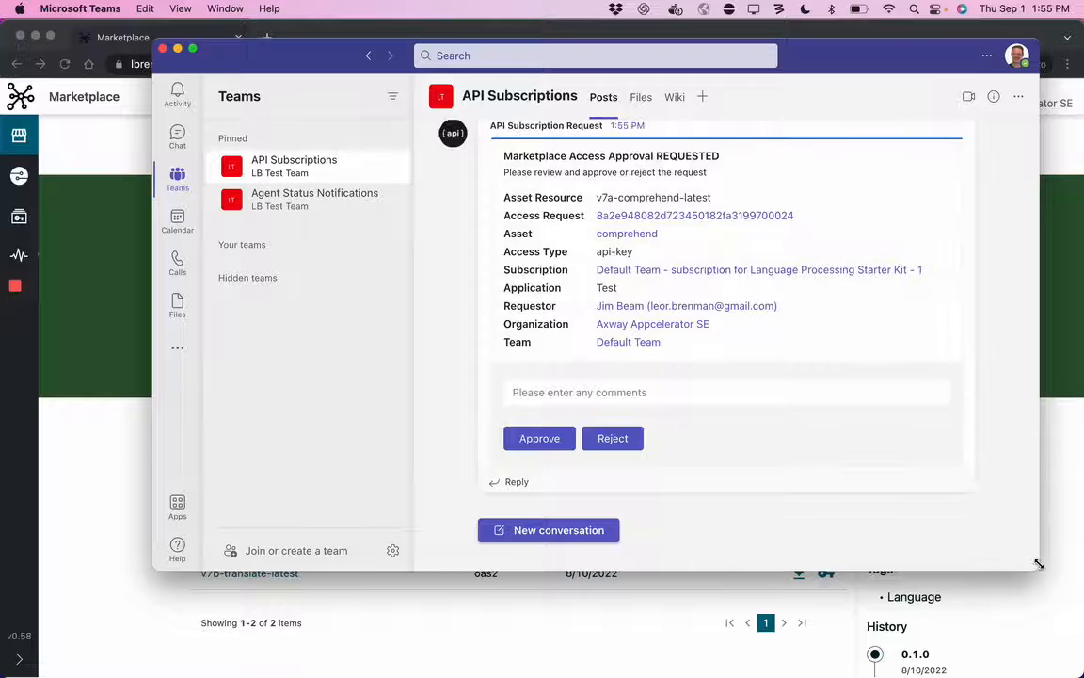
{"action": "left_click_drag", "start_coordinate": [1038, 563], "coordinate": [1045, 603]}
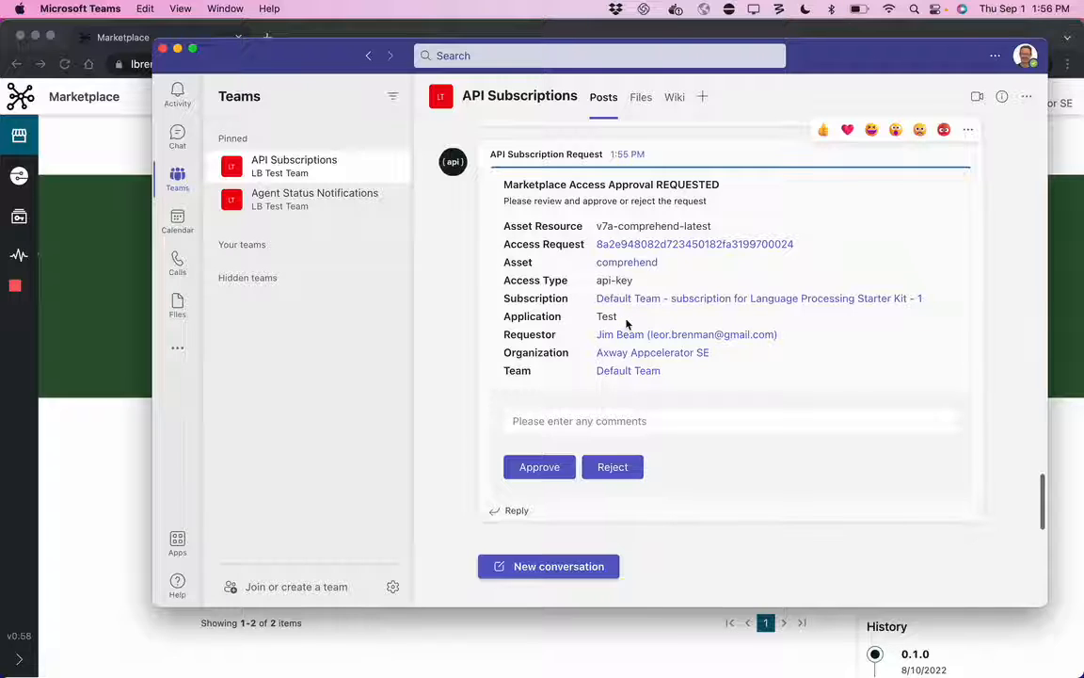
Step: Approve the v7a-comprehend-latest access request with the comment "Good luck on your application"
{"action": "left_click", "coordinate": [580, 423]}
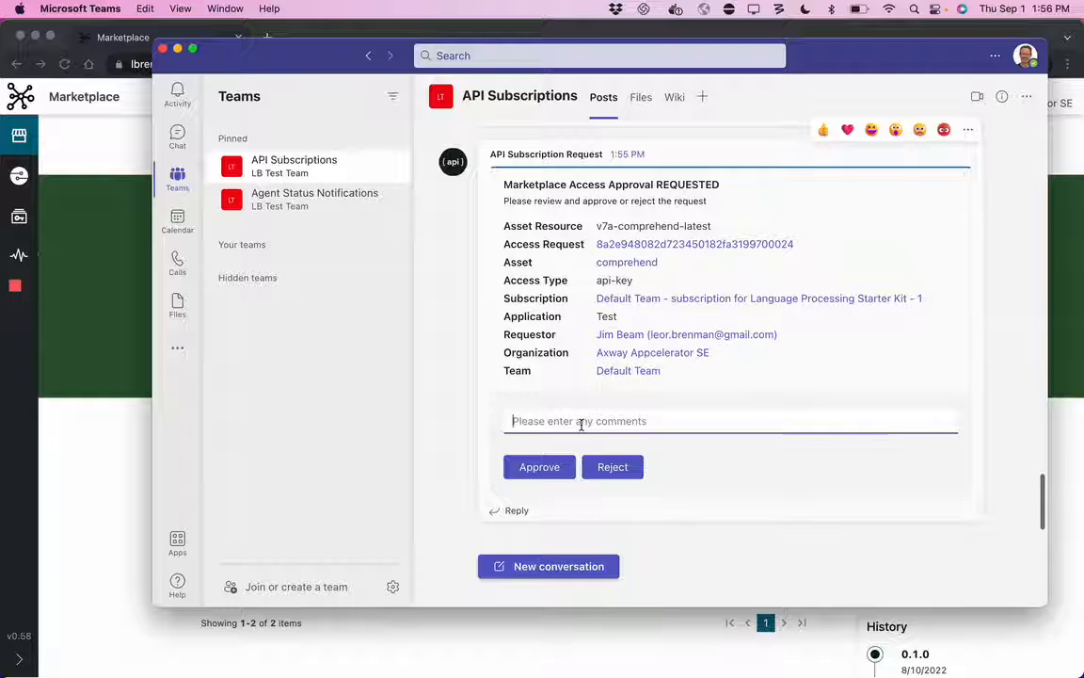
{"action": "type", "text": "Good "}
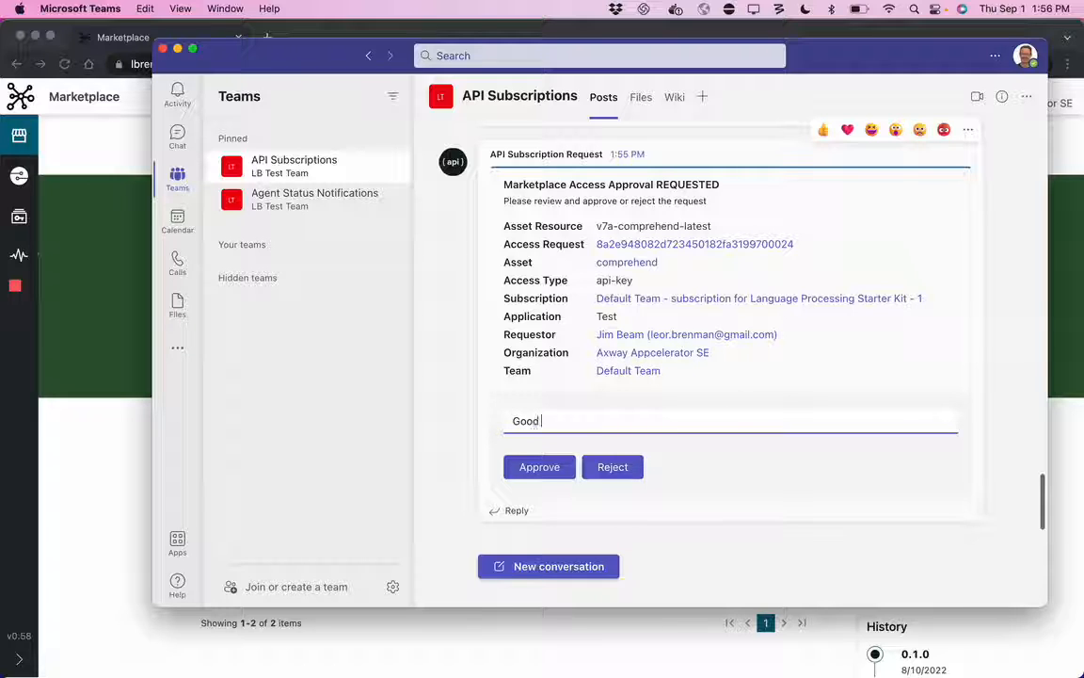
{"action": "type", "text": "luck on your application"}
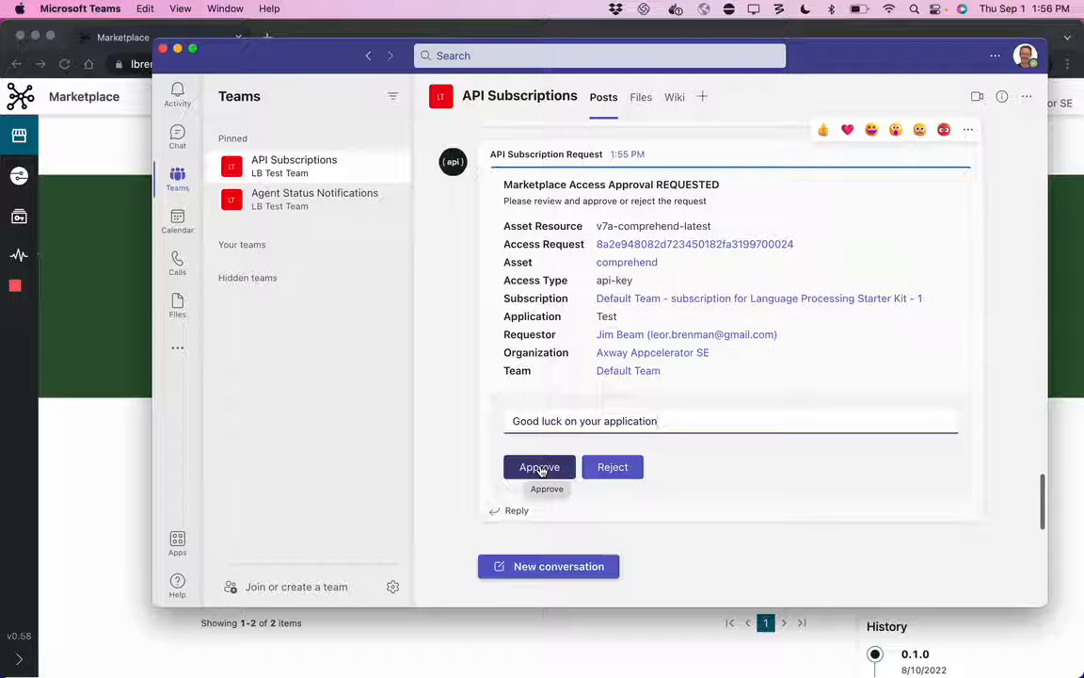
{"action": "left_click", "coordinate": [541, 468]}
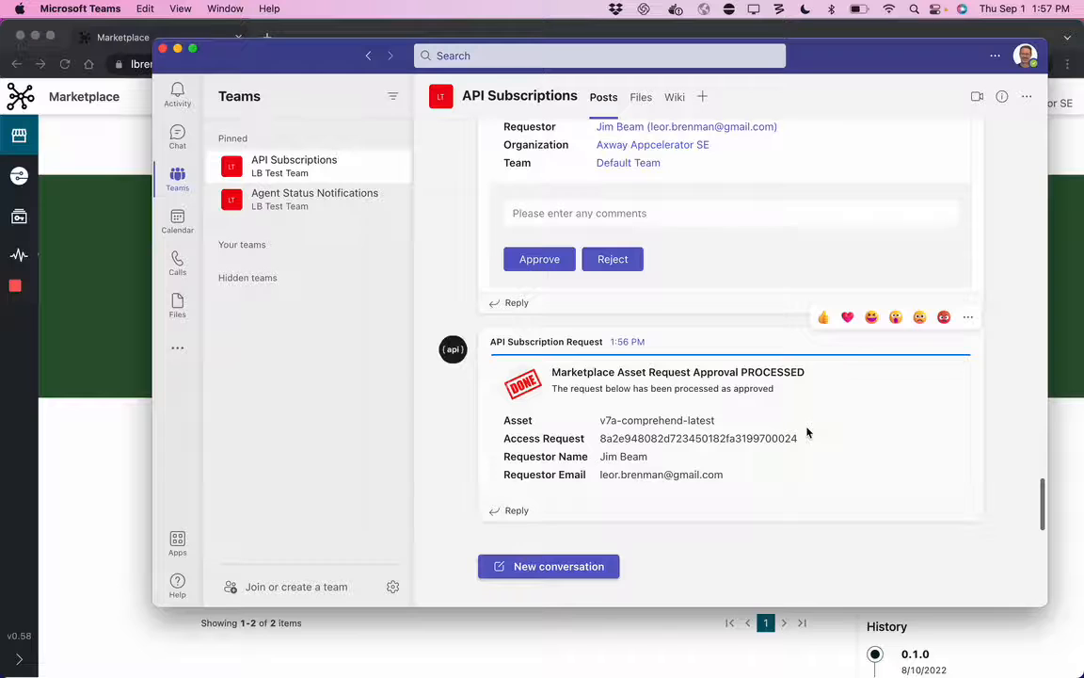
Step: Switch back to the Marketplace and open the Test application to check its v7a-comprehend-latest credential status
{"action": "key", "text": "super+Tab"}
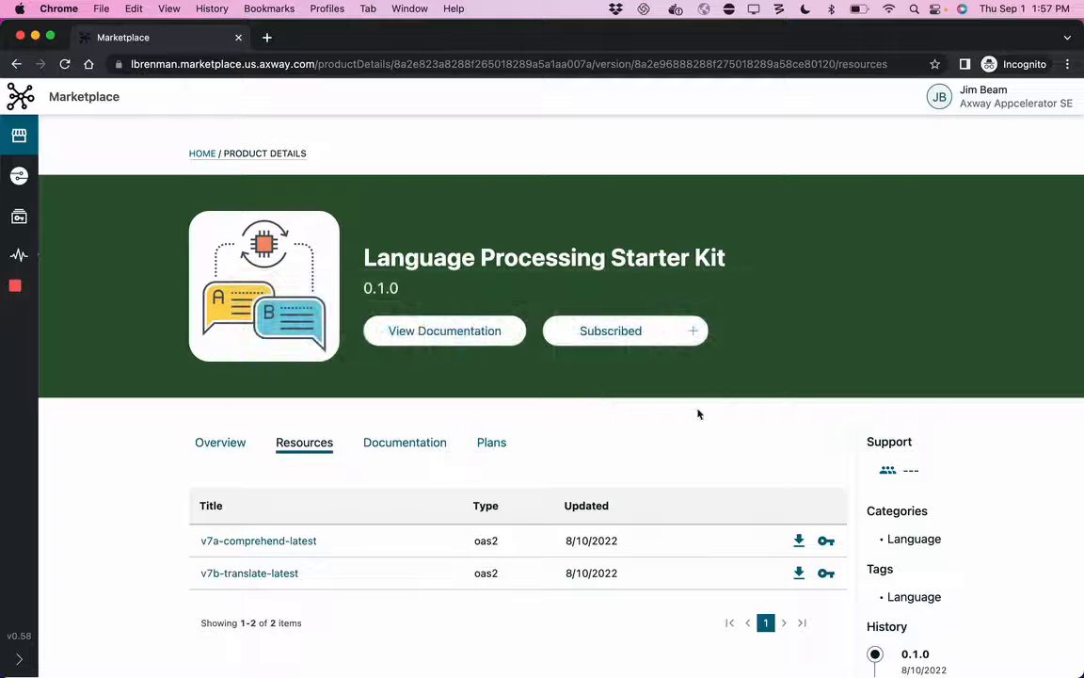
{"action": "left_click", "coordinate": [16, 183]}
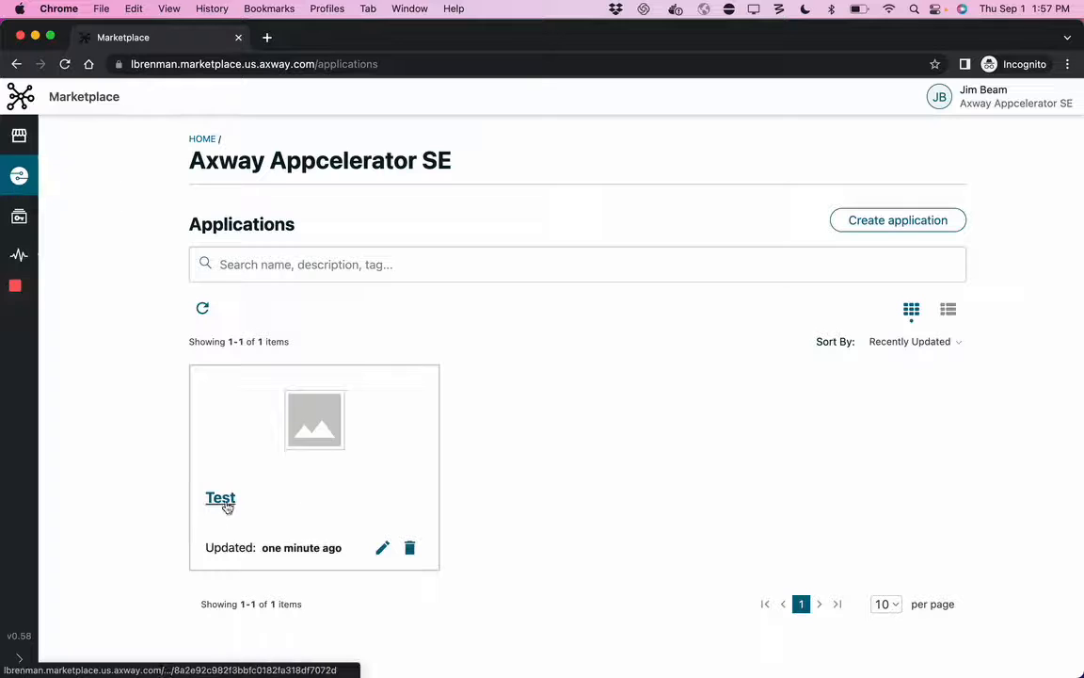
{"action": "left_click", "coordinate": [222, 500]}
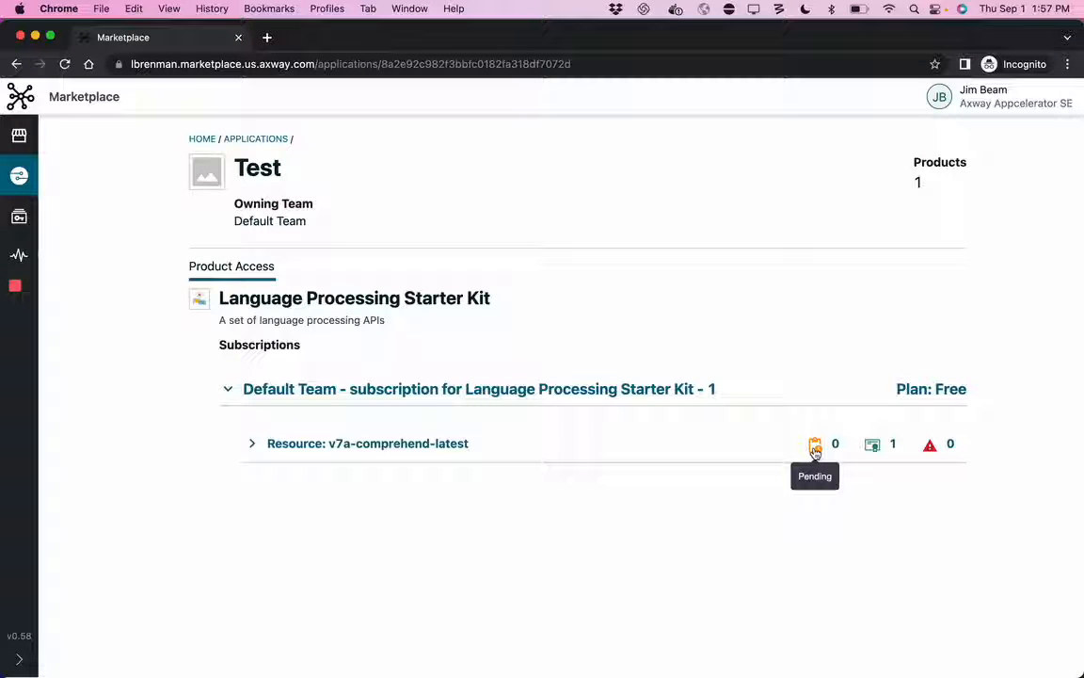
{"action": "mouse_move", "coordinate": [872, 453]}
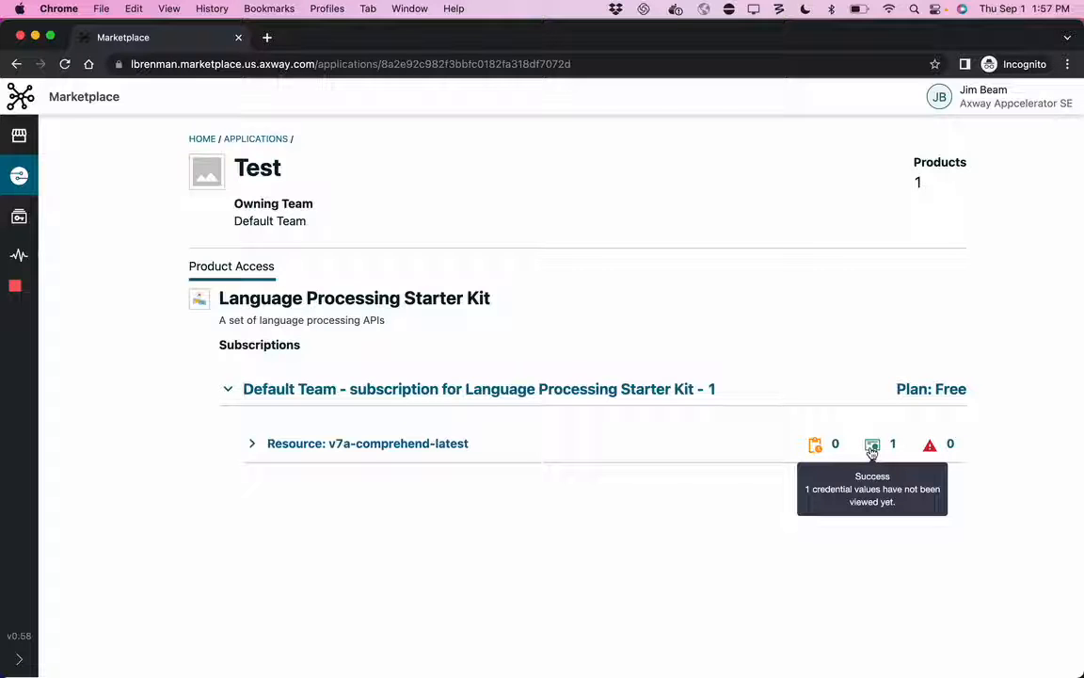
Step: Expand the v7a-comprehend-latest resource and its Test credential to inspect the provisioned API key entry, and collapse the resource again
{"action": "left_click", "coordinate": [253, 446]}
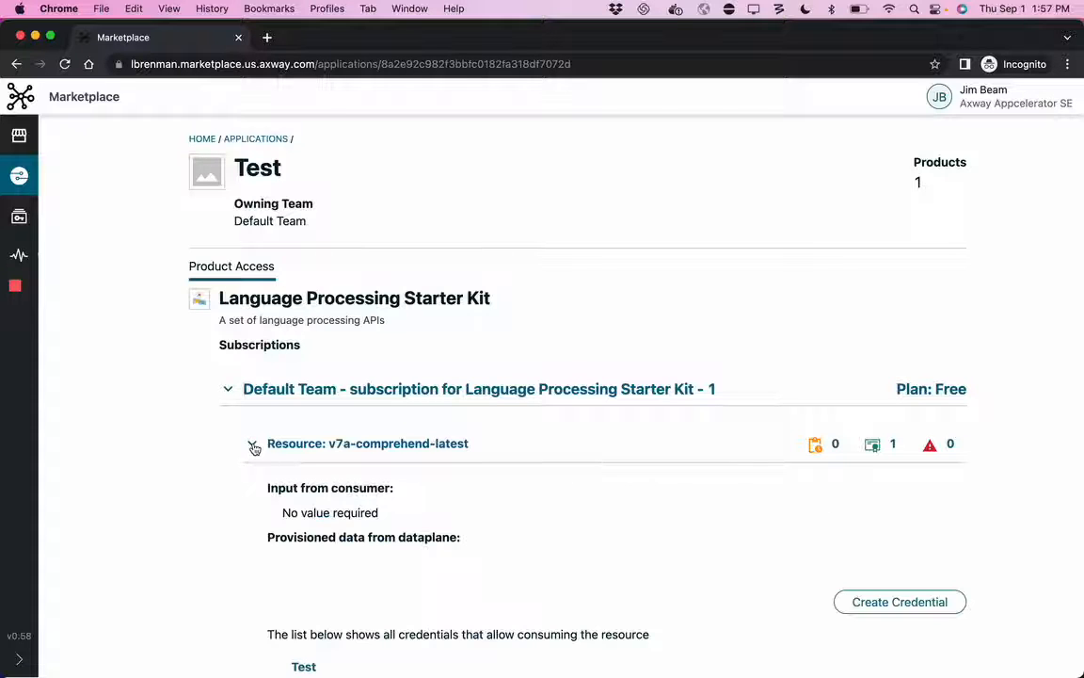
{"action": "scroll", "coordinate": [227, 467], "scroll_direction": "down", "scroll_amount": 1}
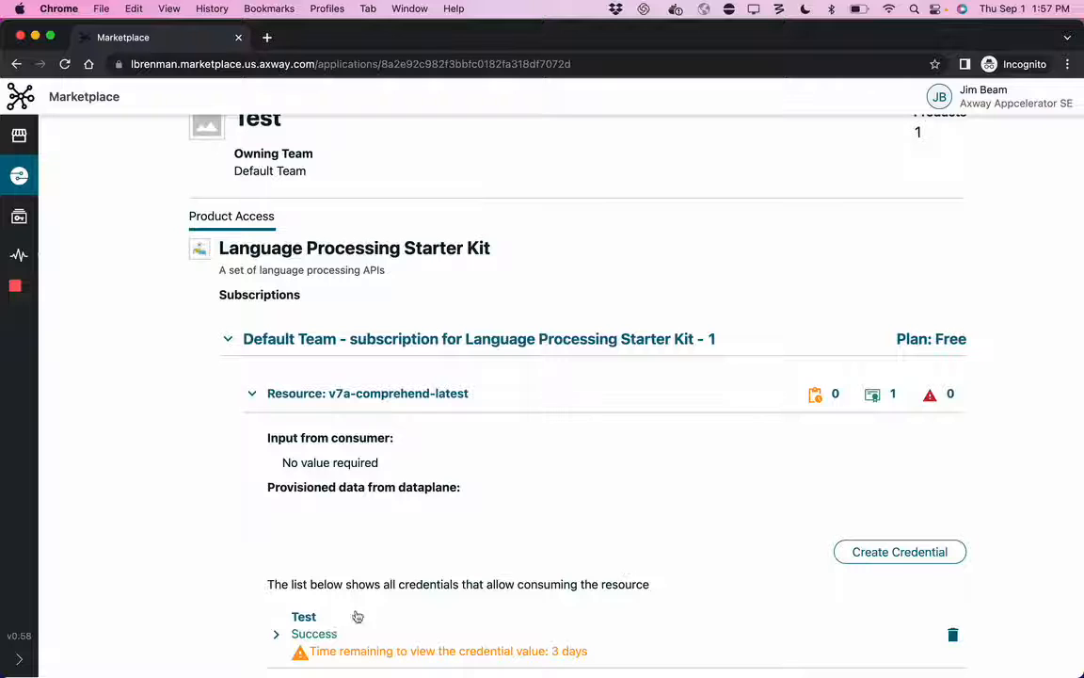
{"action": "left_click", "coordinate": [276, 633]}
{"action": "scroll", "coordinate": [330, 602], "scroll_direction": "down", "scroll_amount": 5}
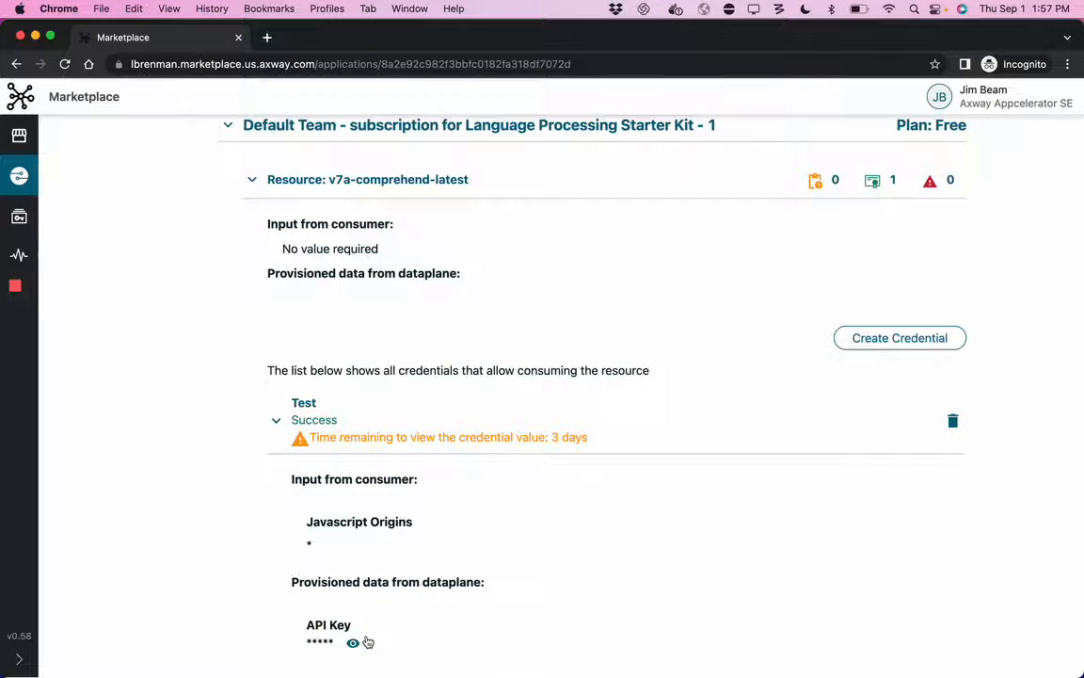
{"action": "scroll", "coordinate": [367, 641], "scroll_direction": "up", "scroll_amount": 6}
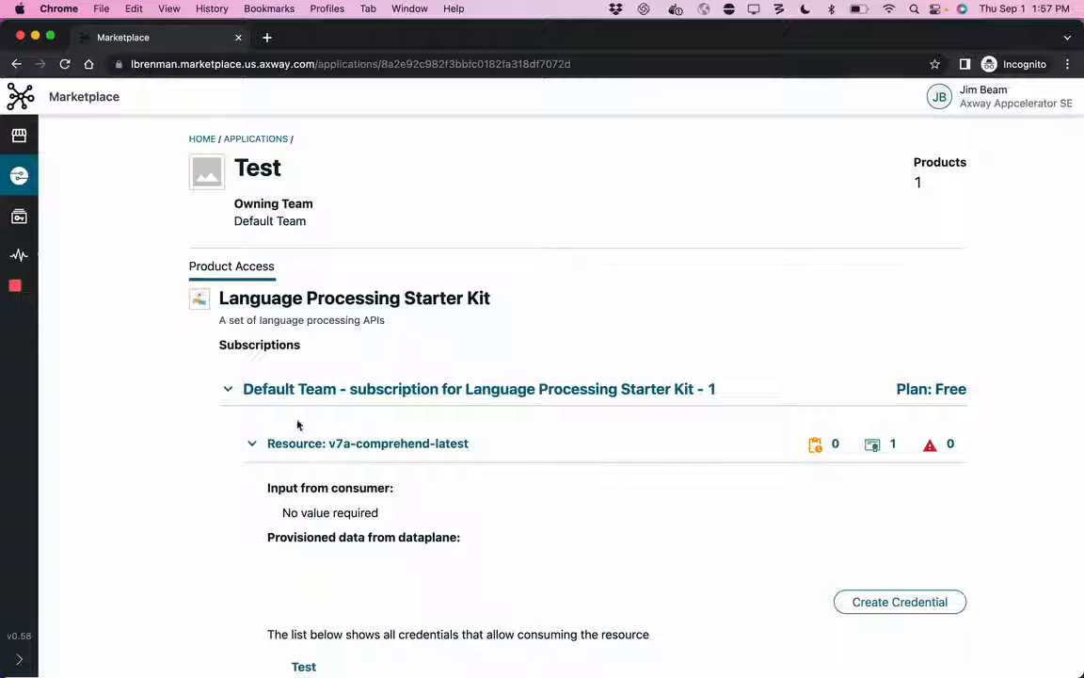
{"action": "left_click", "coordinate": [359, 445]}
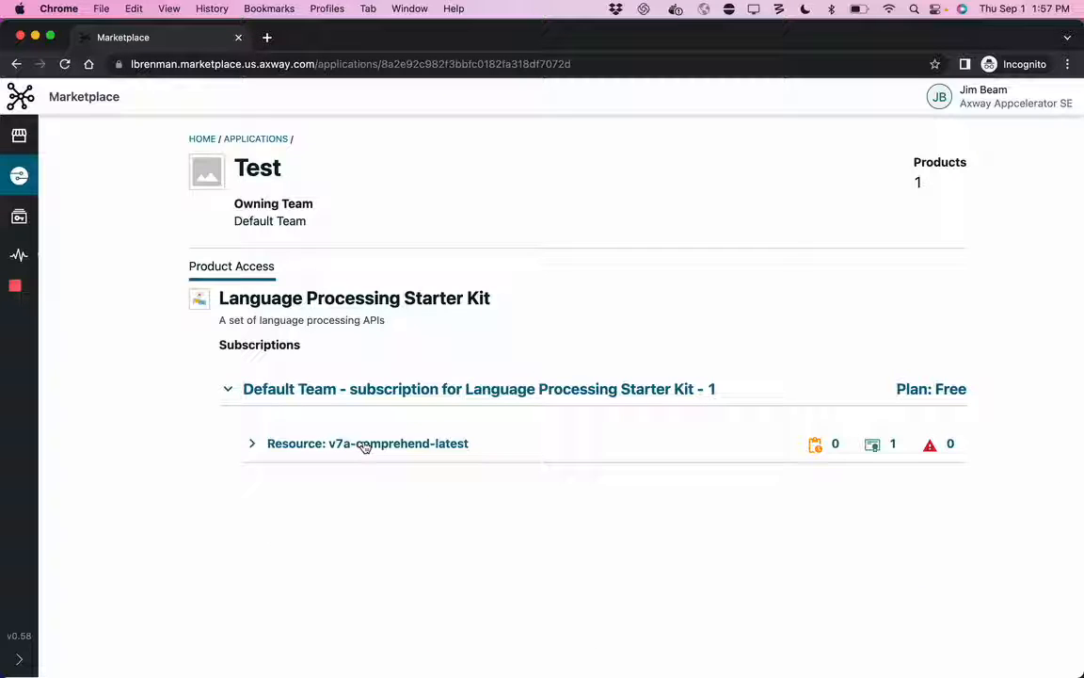